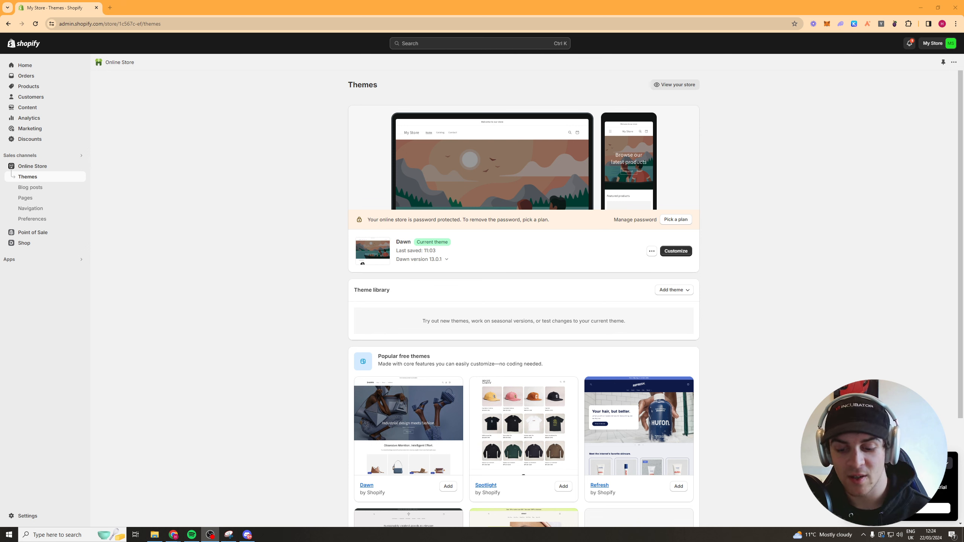
- Open the Shopify App Store from the store's app and sales channel settings
left_click(34, 262)
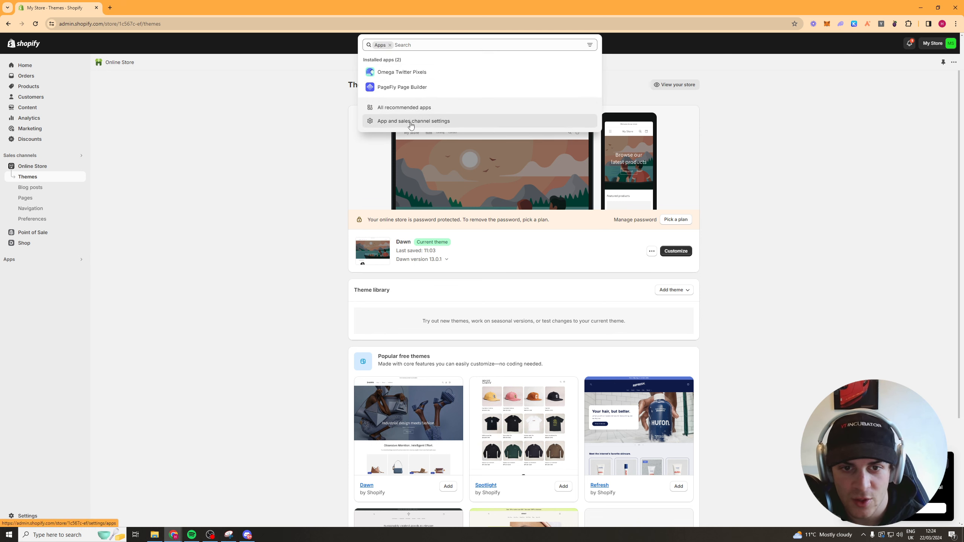
left_click(411, 123)
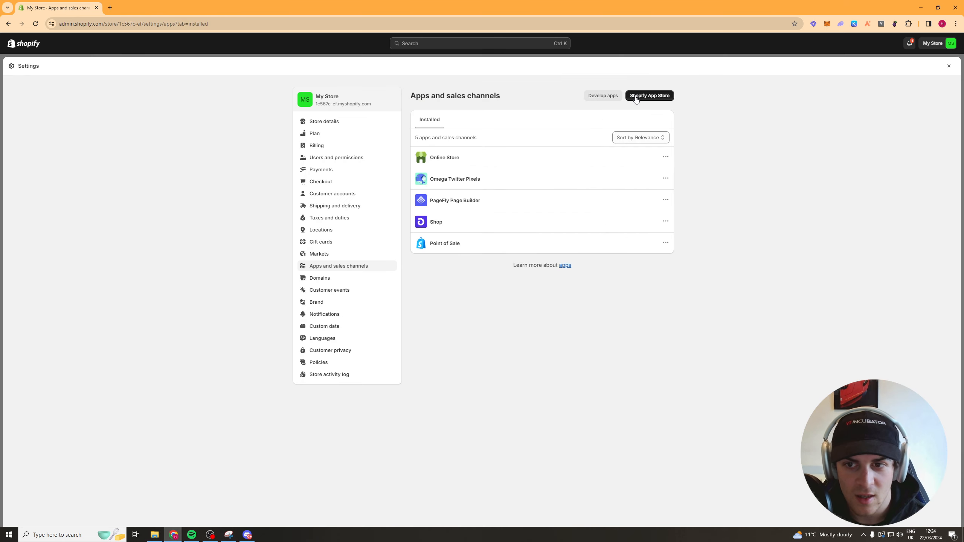
left_click(635, 98)
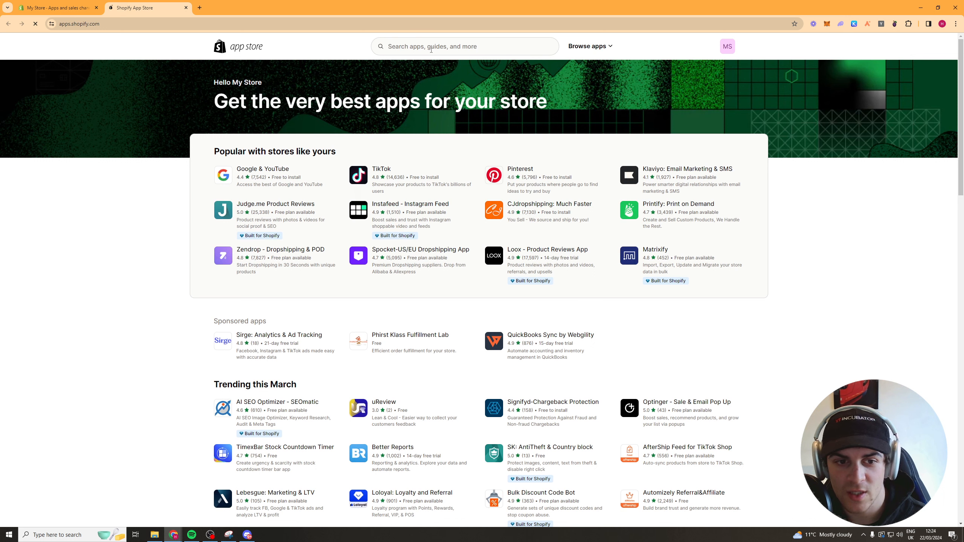
- Search the app store for printful and open the Printful: Print on Demand listing
left_click(431, 47)
type("printfu")
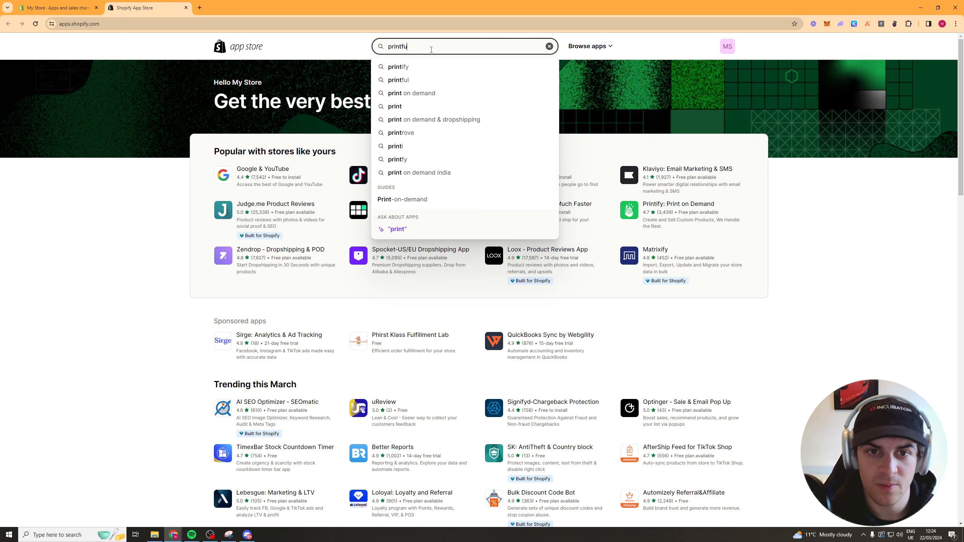
type("l")
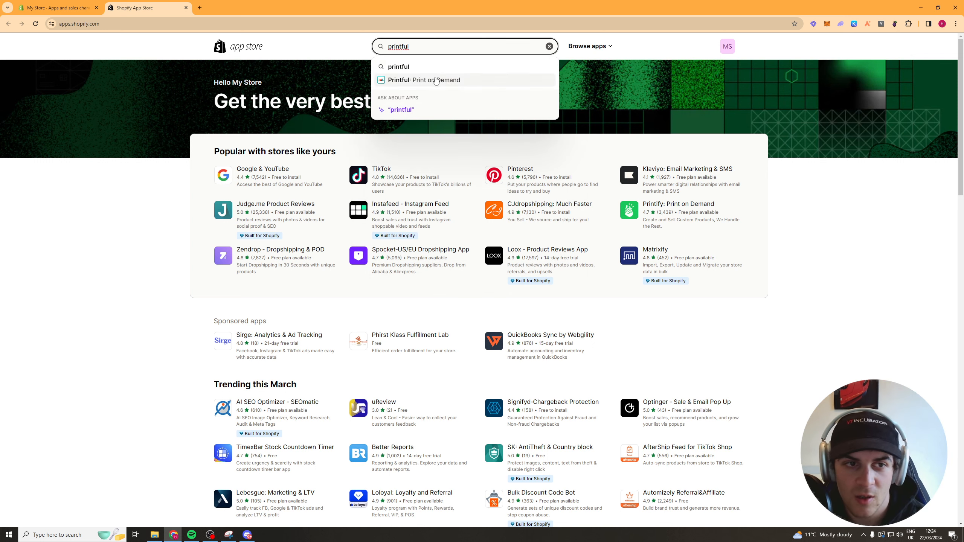
left_click(436, 79)
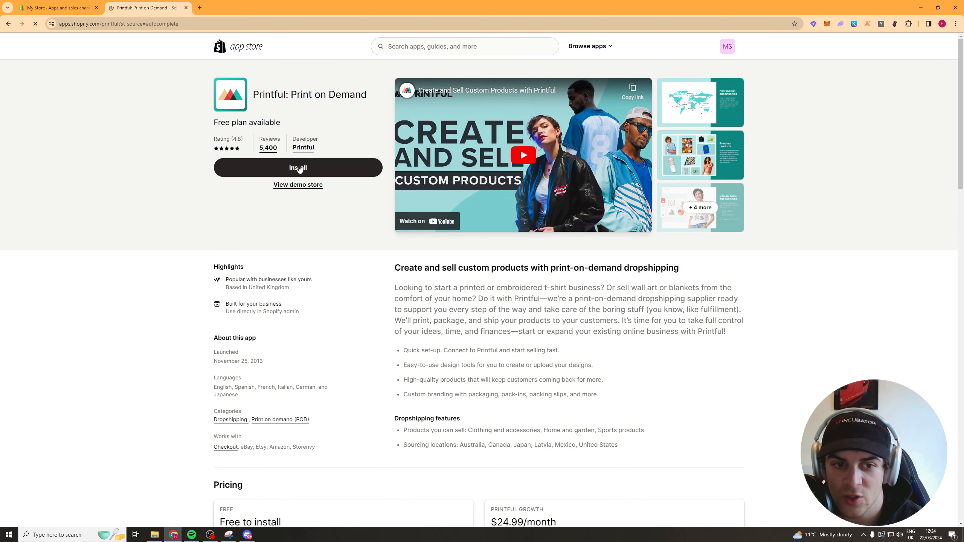
- Install Printful: Print on Demand on the store and allow all cookies on its connection page
left_click(298, 168)
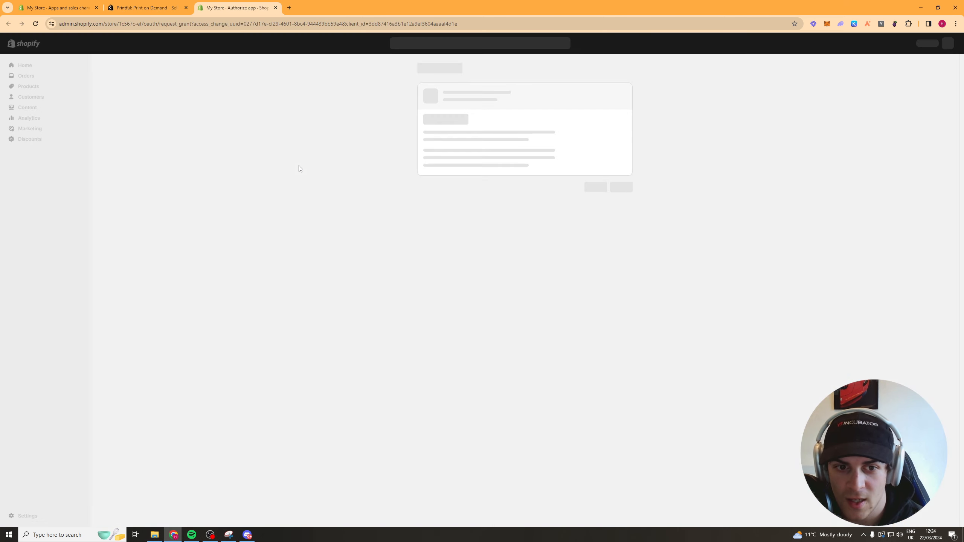
left_click(621, 209)
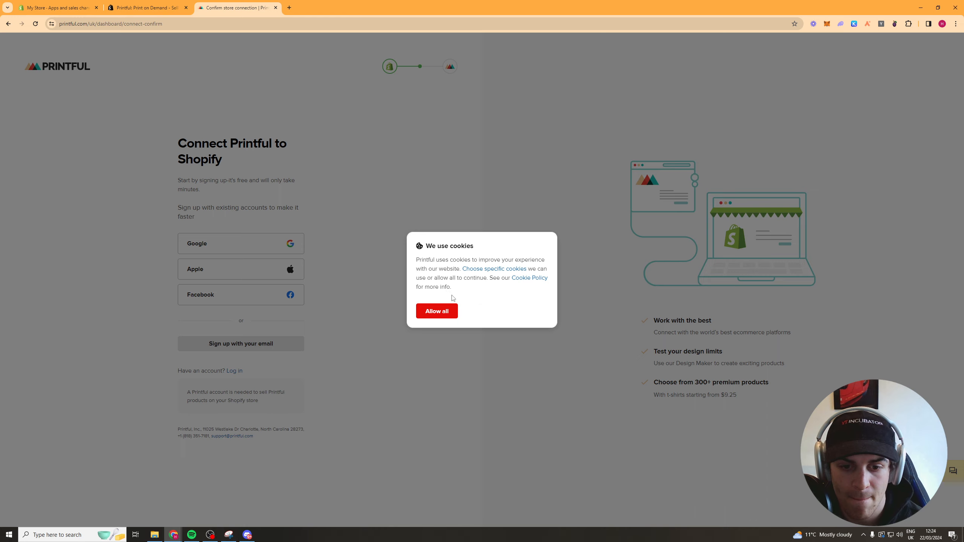
left_click(442, 311)
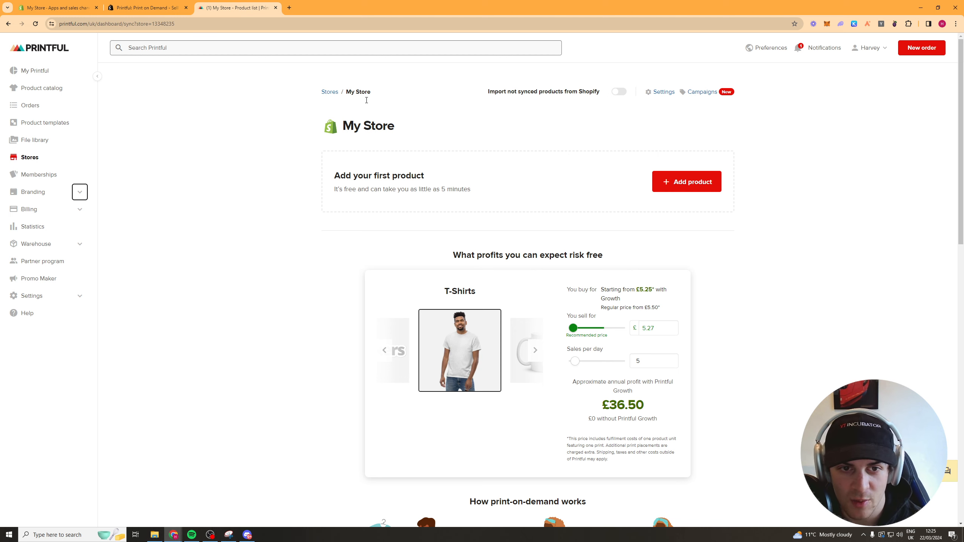
- Start adding a product and choose the Men's Classic Tee | Gildan 5000 from all men's shirts
left_click(686, 182)
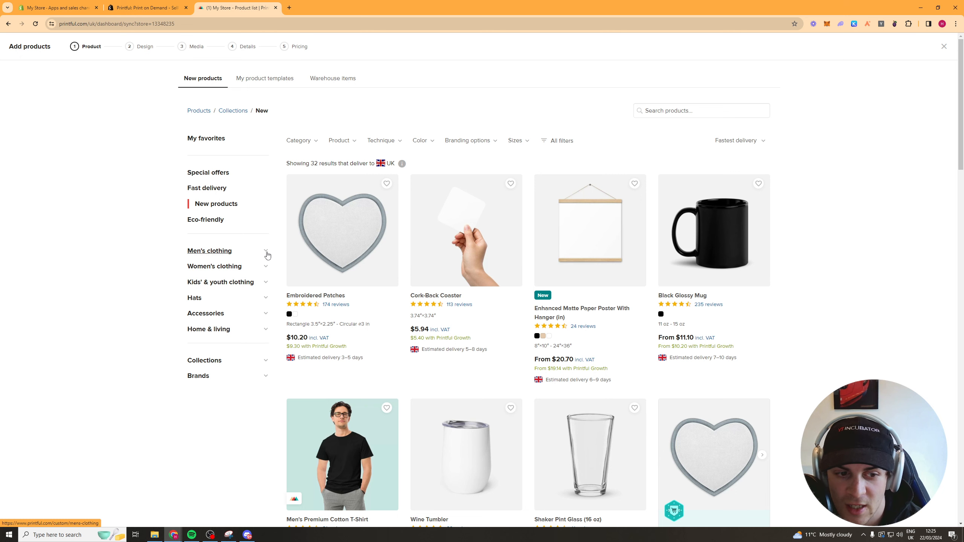
scroll(224, 281, "down", 3)
scroll(218, 298, "up", 2)
scroll(218, 298, "up", 2)
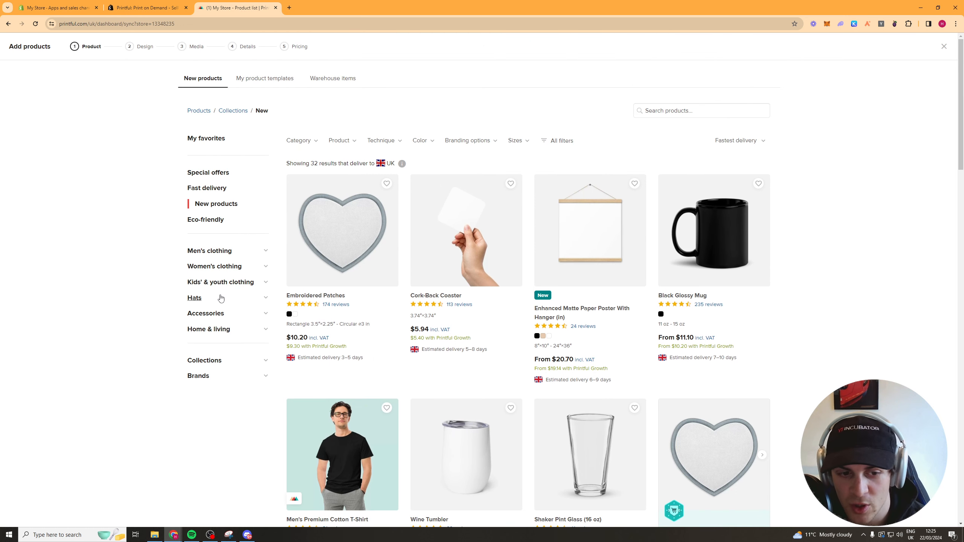
left_click(266, 251)
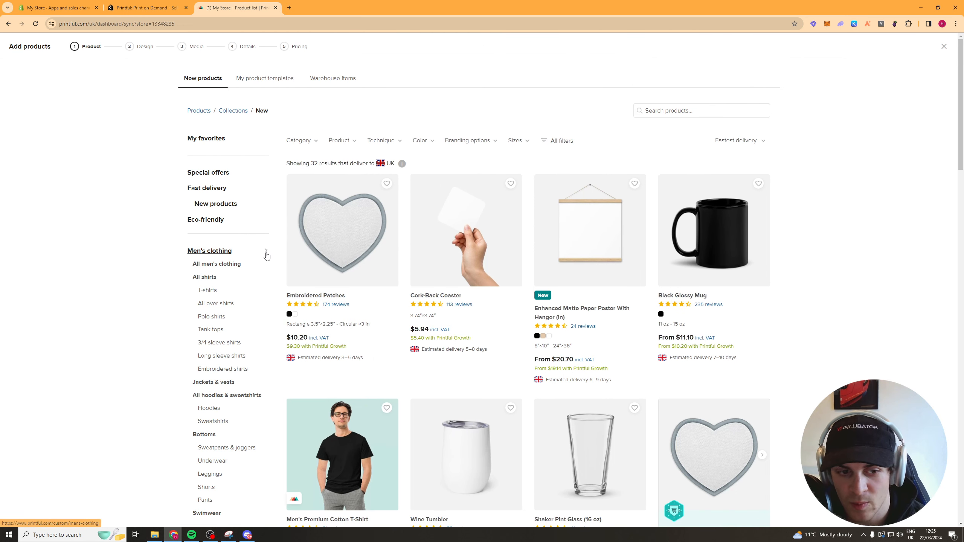
left_click(204, 278)
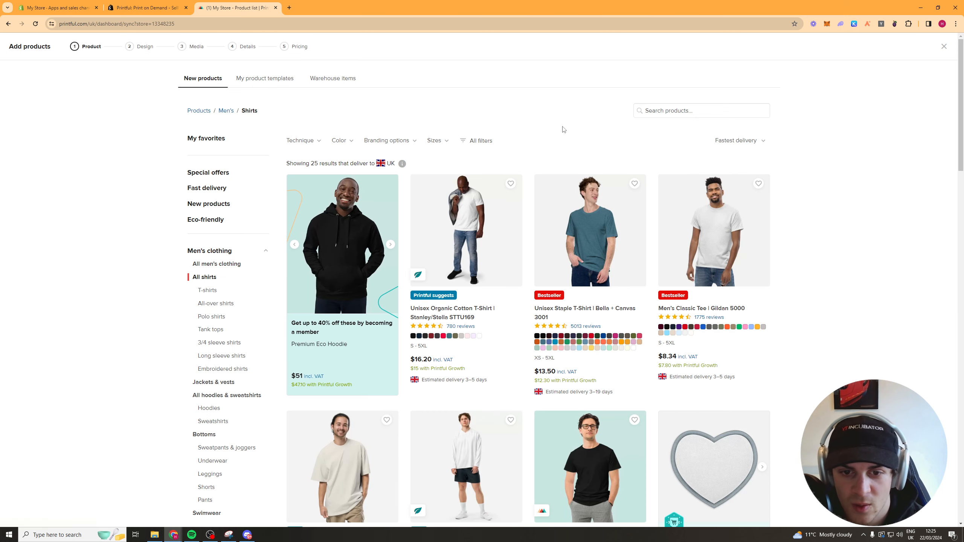
scroll(726, 190, "down", 1)
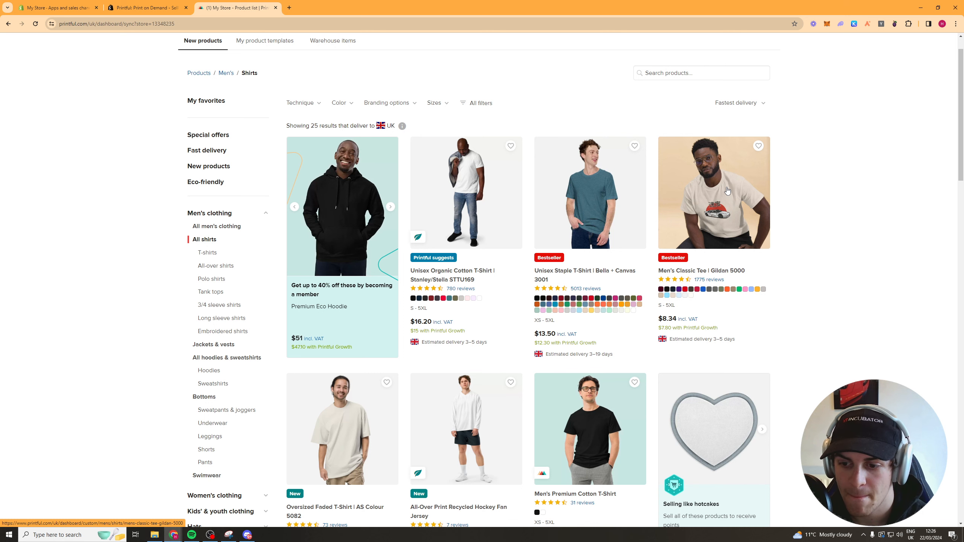
left_click(727, 190)
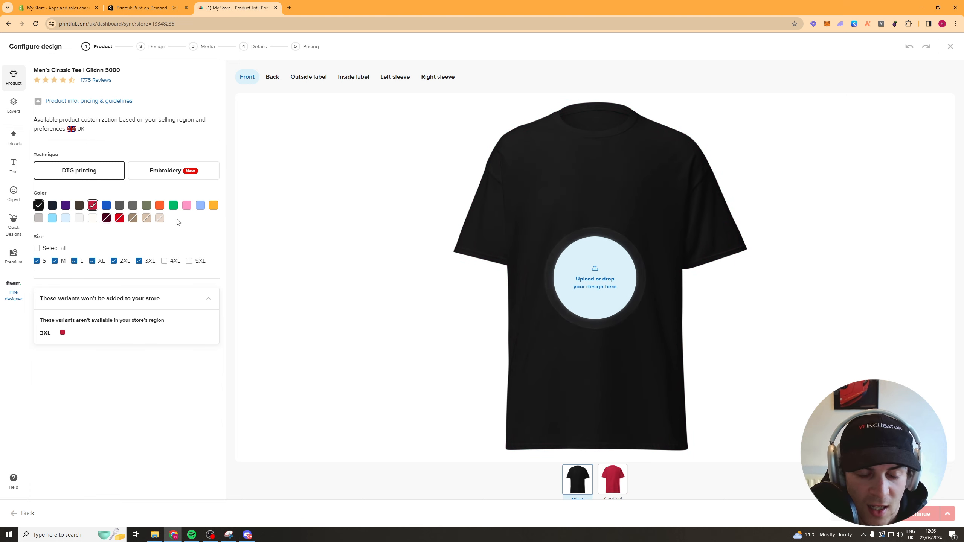
- Remove the red Cardinal colour from the tee's selected colours
left_click(94, 206)
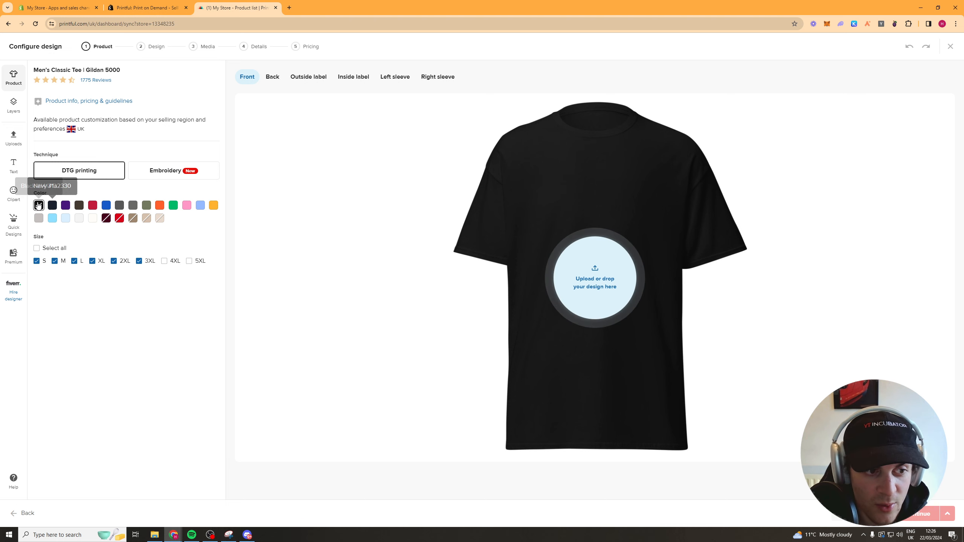
left_click(52, 205)
left_click(67, 205)
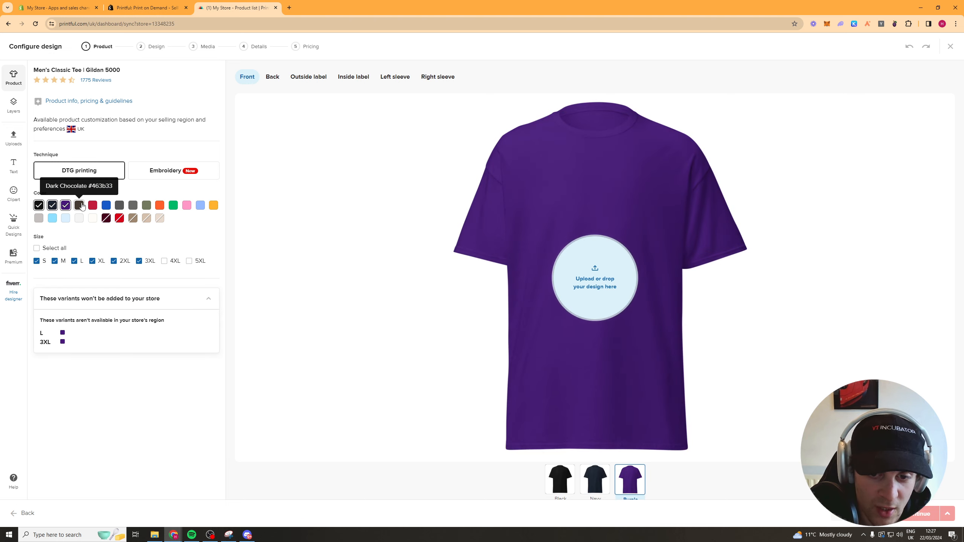
left_click(79, 205)
left_click(65, 205)
left_click(52, 206)
left_click(79, 205)
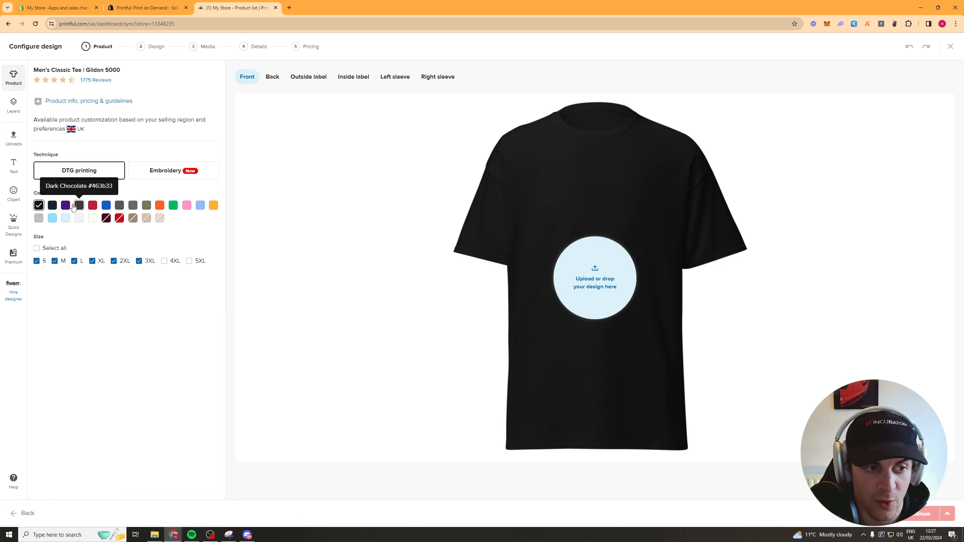
- Select White as the tee's colour and deselect Black
left_click(93, 219)
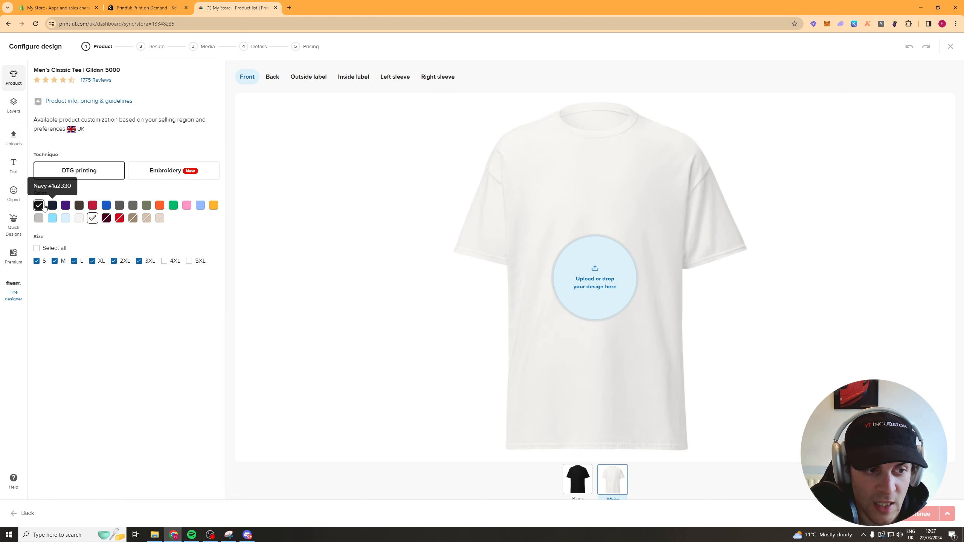
left_click(39, 205)
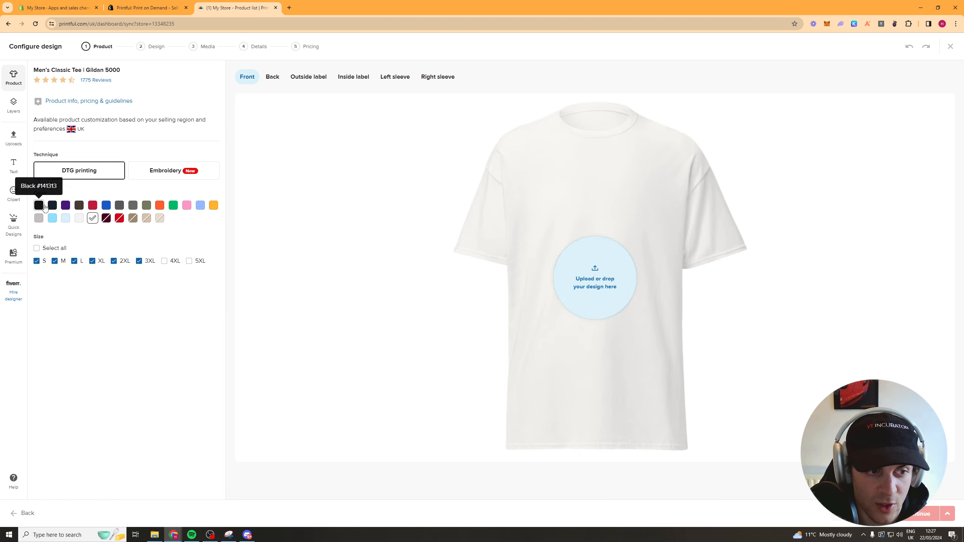
- Apply finishedshirt11.png from the file library to the front of the tee and dismiss the image size recommendation
left_click(595, 267)
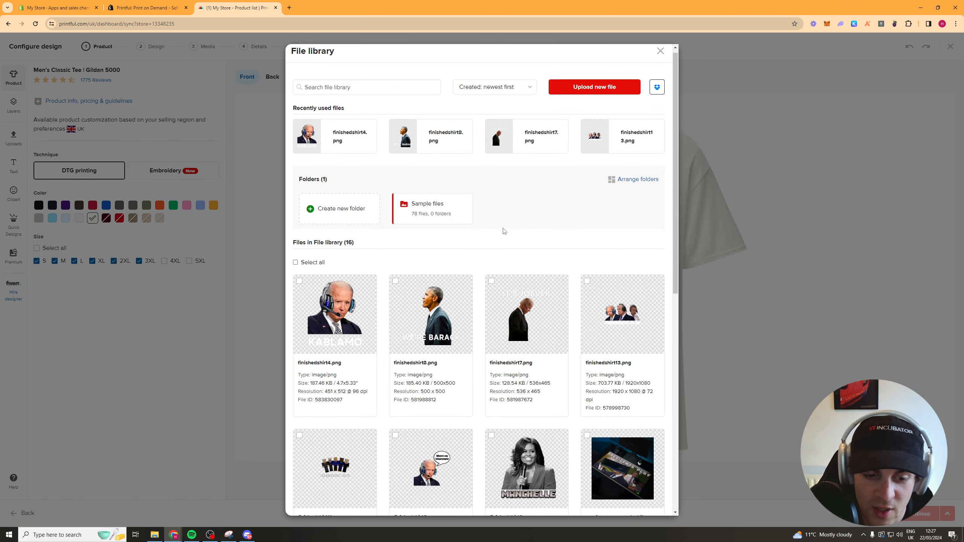
scroll(500, 354, "down", 5)
scroll(501, 355, "down", 4)
scroll(499, 359, "up", 9)
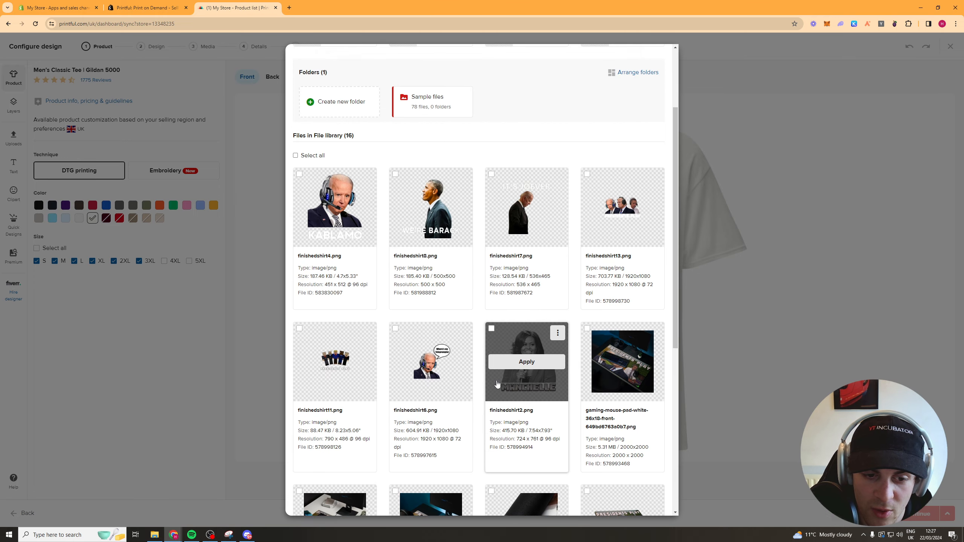
scroll(614, 311, "down", 2)
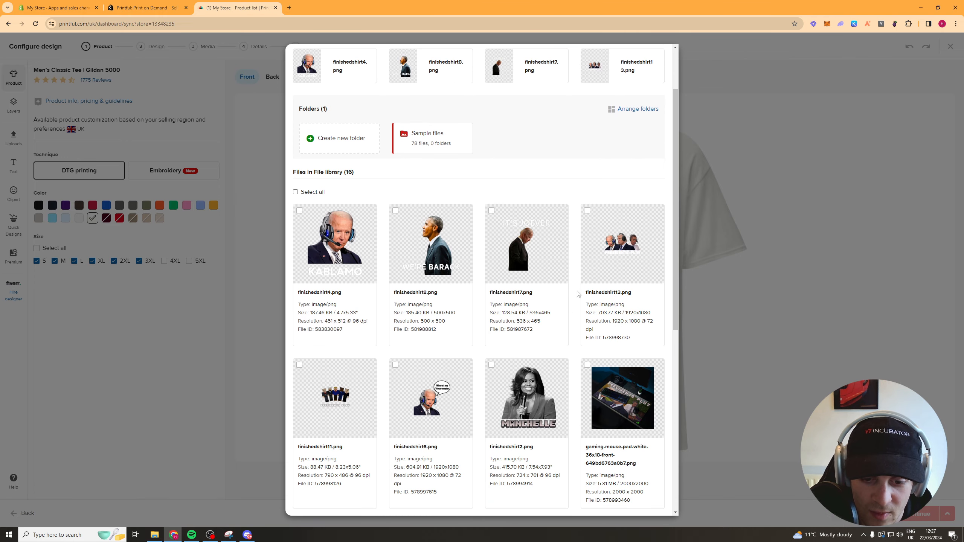
scroll(579, 277, "up", 2)
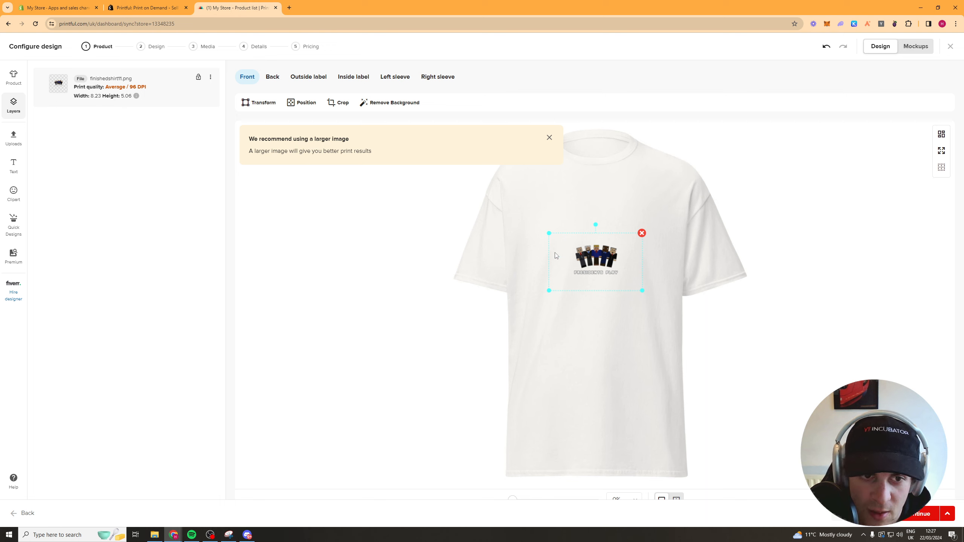
left_click(549, 138)
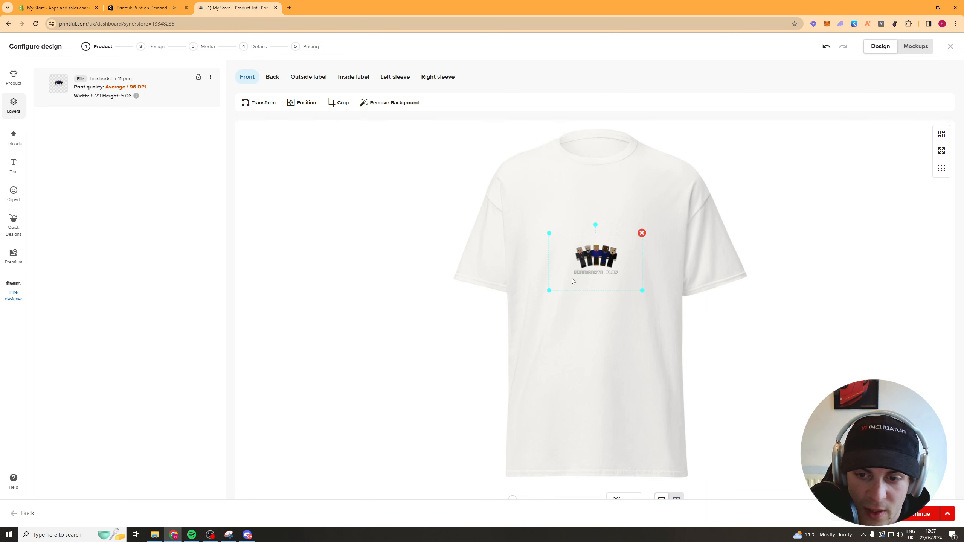
- Enlarge the front design to about 21.8 by 13.4, move it slightly up the chest and permanently hide the print area notice
left_click_drag(549, 290, 473, 337)
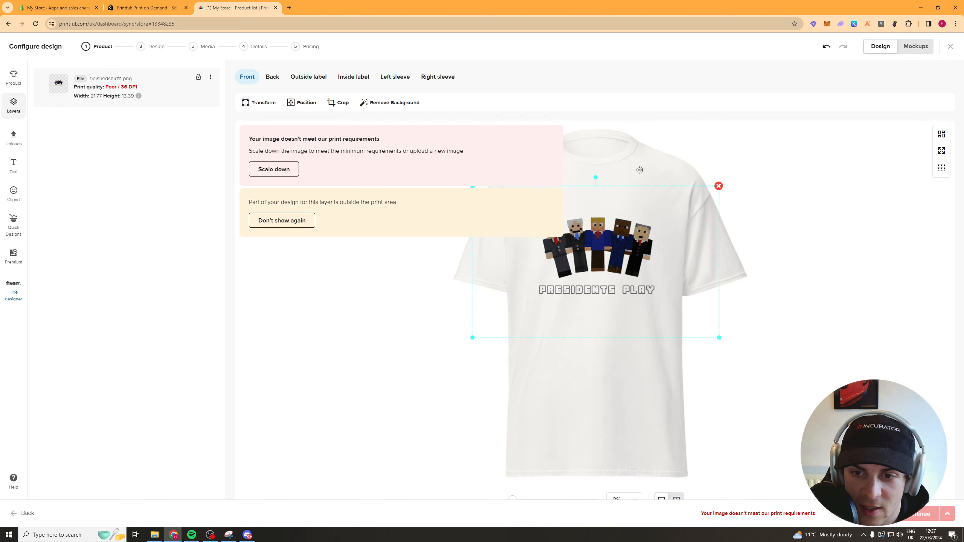
left_click(610, 346)
left_click(608, 258)
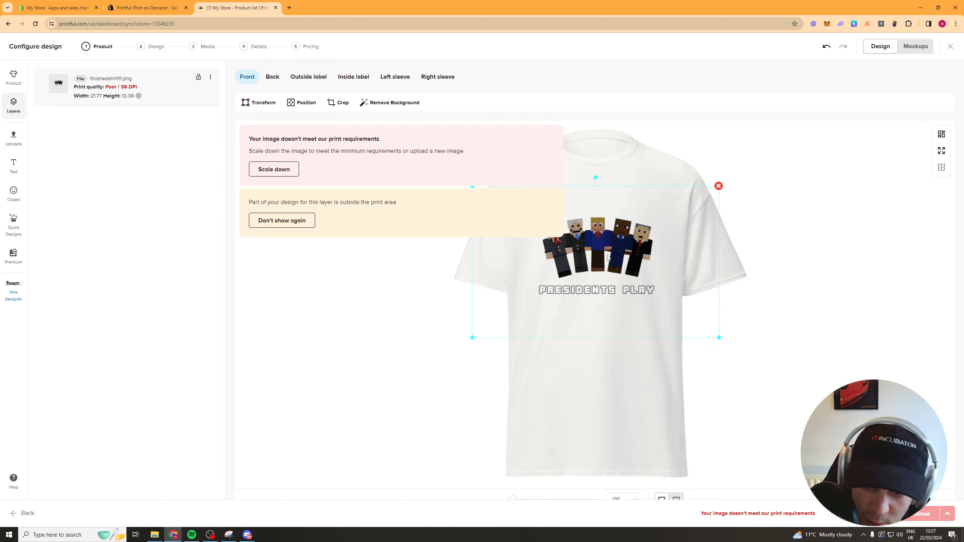
left_click_drag(605, 237, 605, 231)
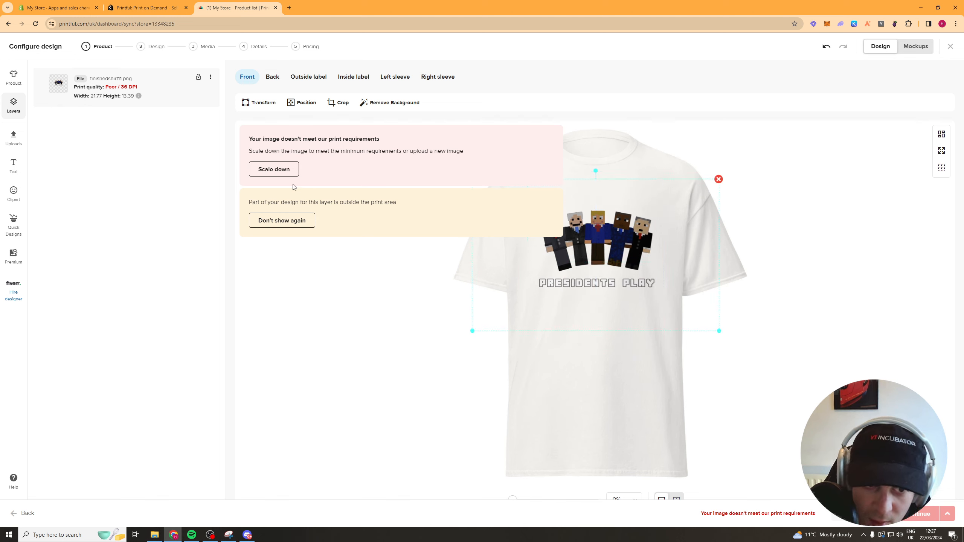
left_click(281, 220)
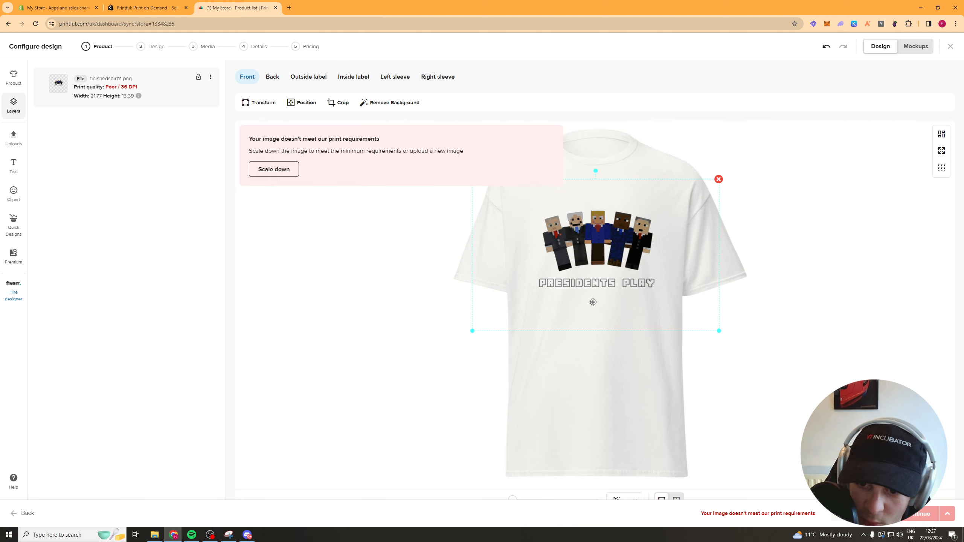
- Enlarge the front design to about 23.8 by 14.6 and move it slightly down the chest
left_click_drag(593, 302, 592, 302)
left_click_drag(472, 330, 475, 350)
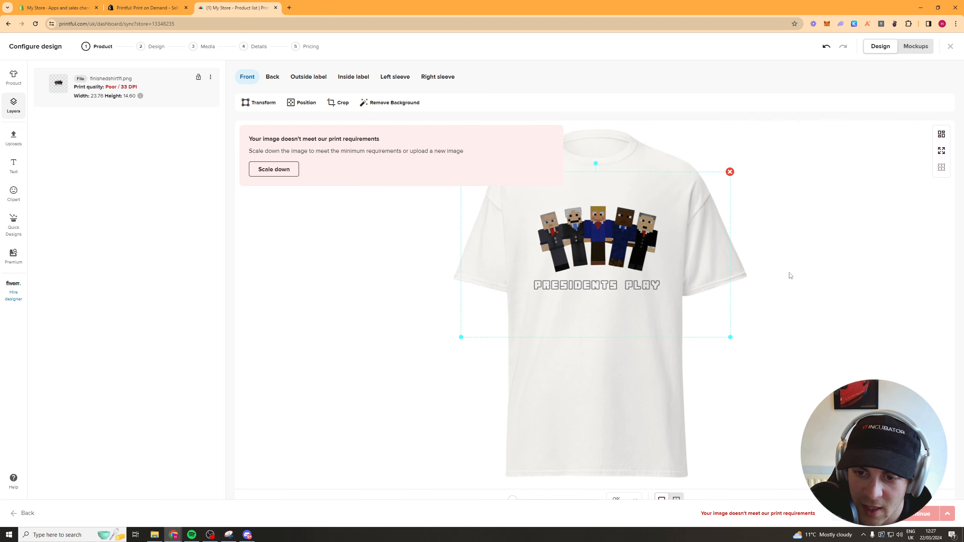
left_click(616, 375)
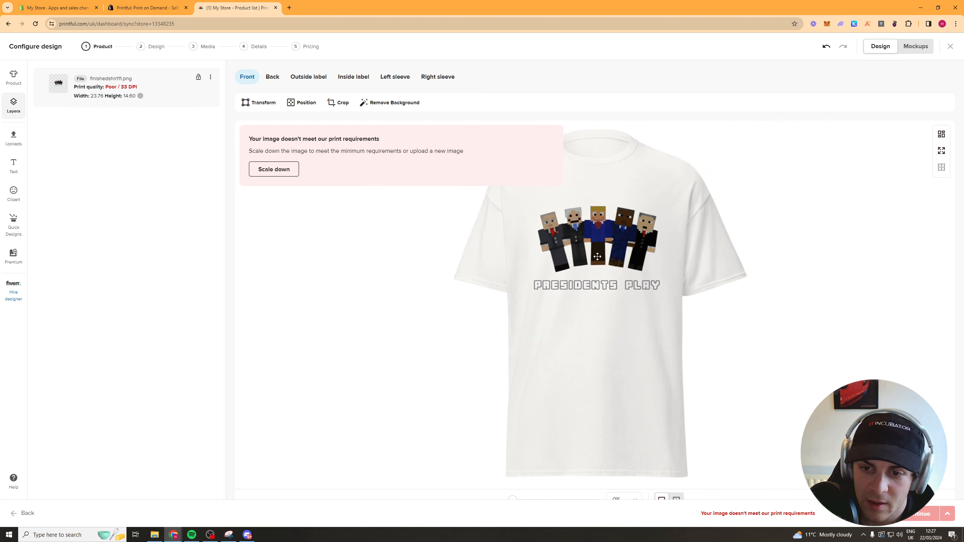
mouse_move(593, 244)
left_mouse_down()
mouse_move(592, 228)
mouse_move(594, 250)
left_mouse_up()
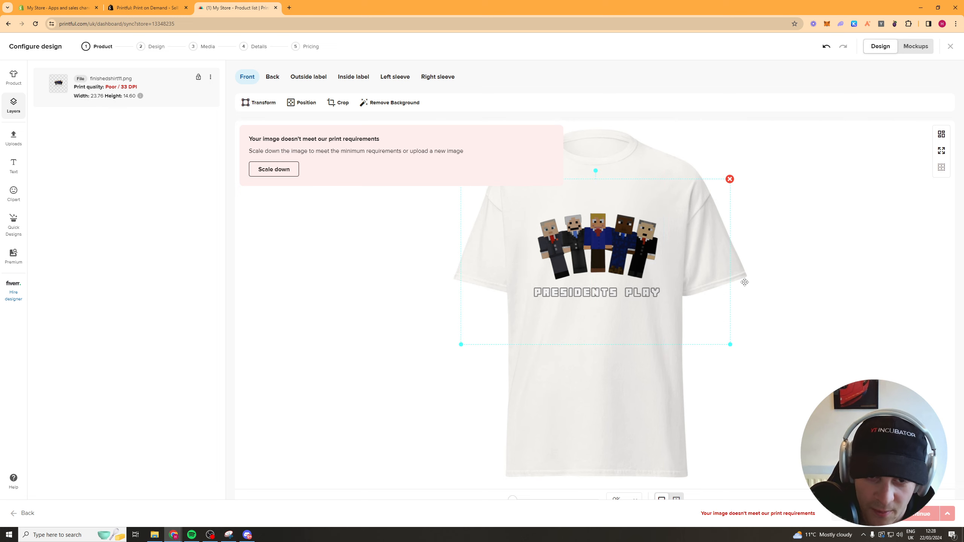
- View the tee's back and outside label design placements
left_click(273, 78)
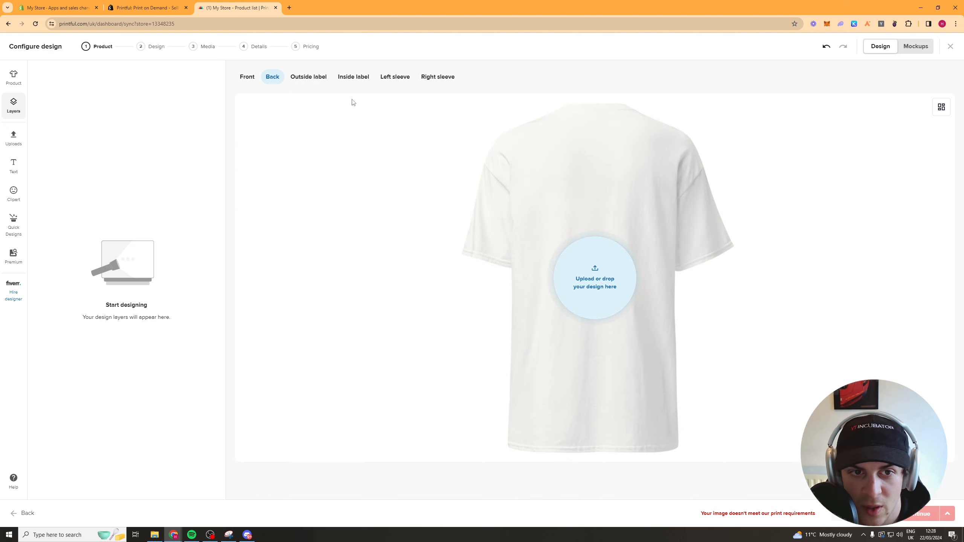
left_click(309, 78)
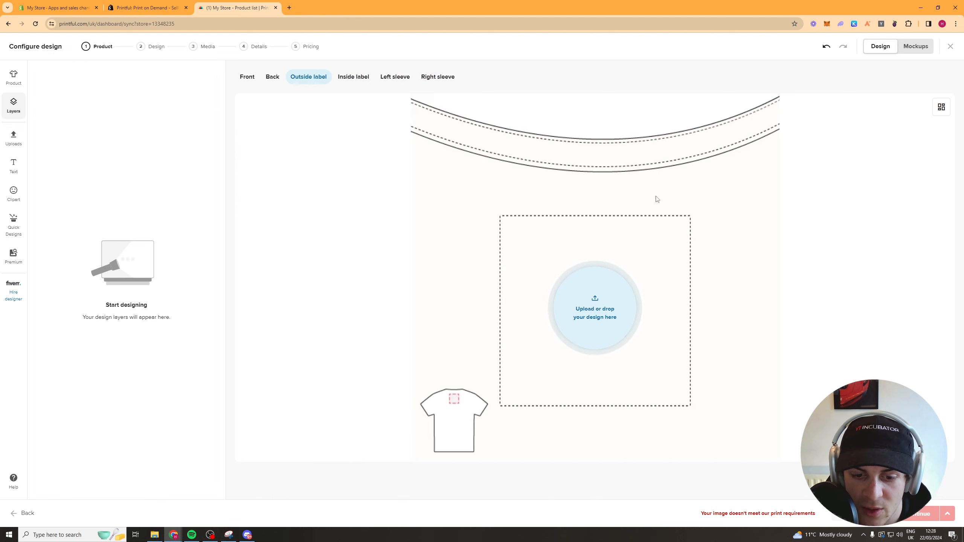
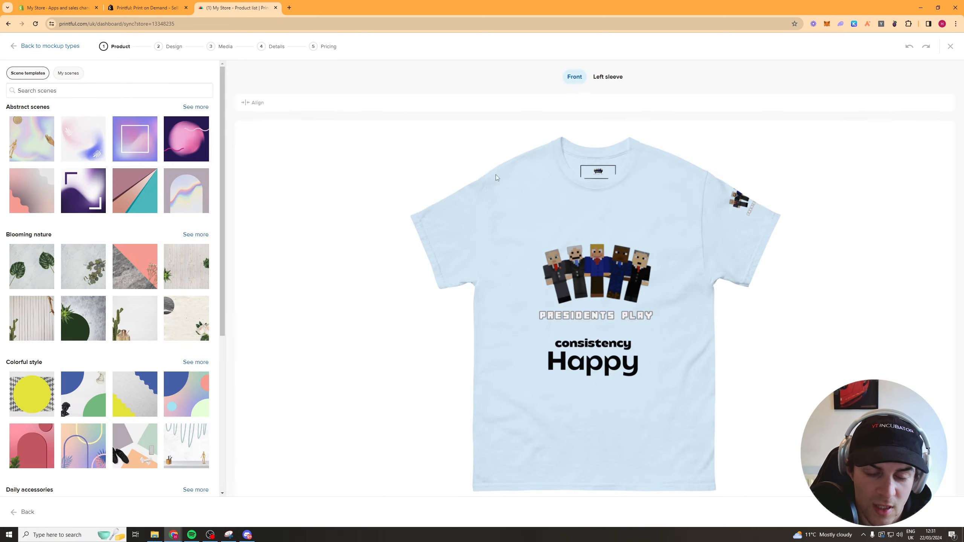
- Look over the light blue tee's front mockup and close the mockup editor
scroll(597, 262, "down", 2)
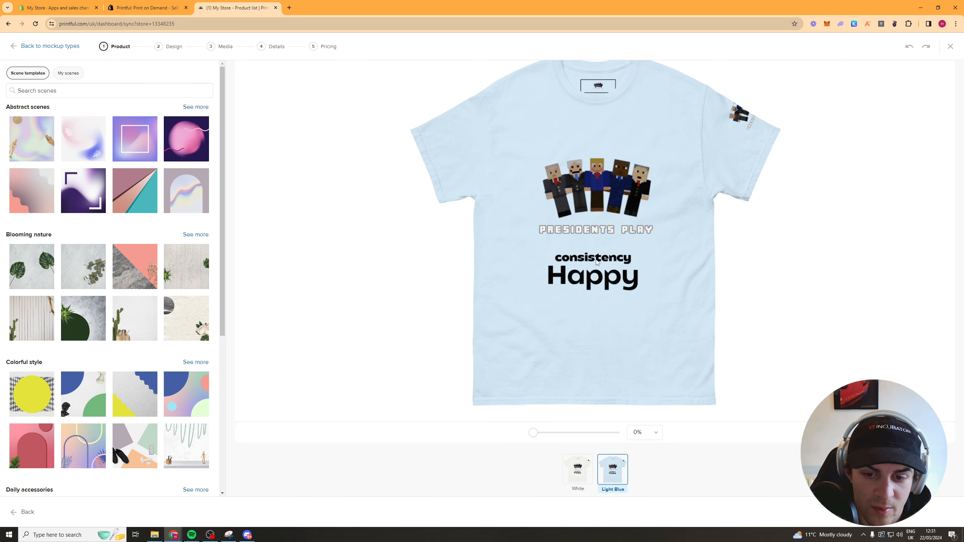
scroll(628, 405, "up", 2)
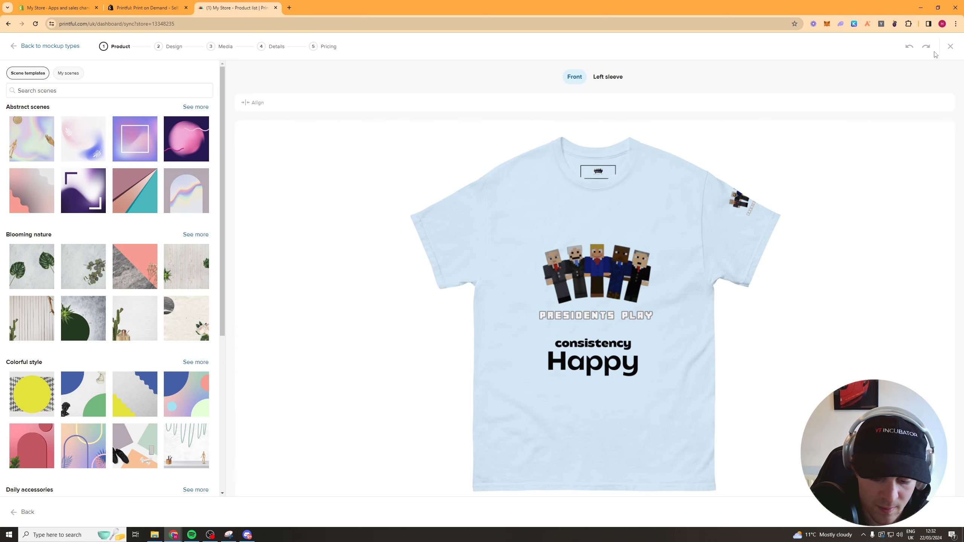
left_click(950, 45)
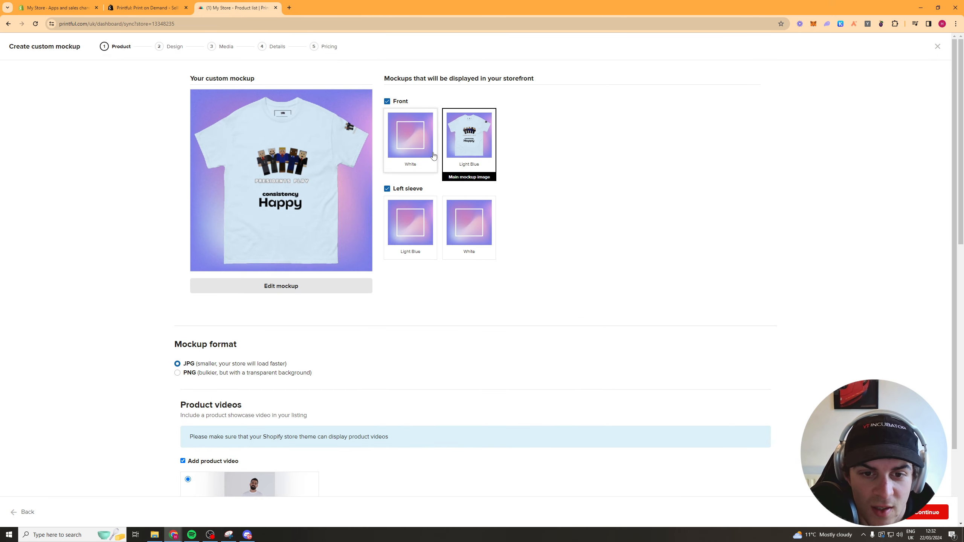
- Preview the Men's Heavyweight Tee Gildan 5000 product fit video and continue to the product details
scroll(572, 203, "down", 2)
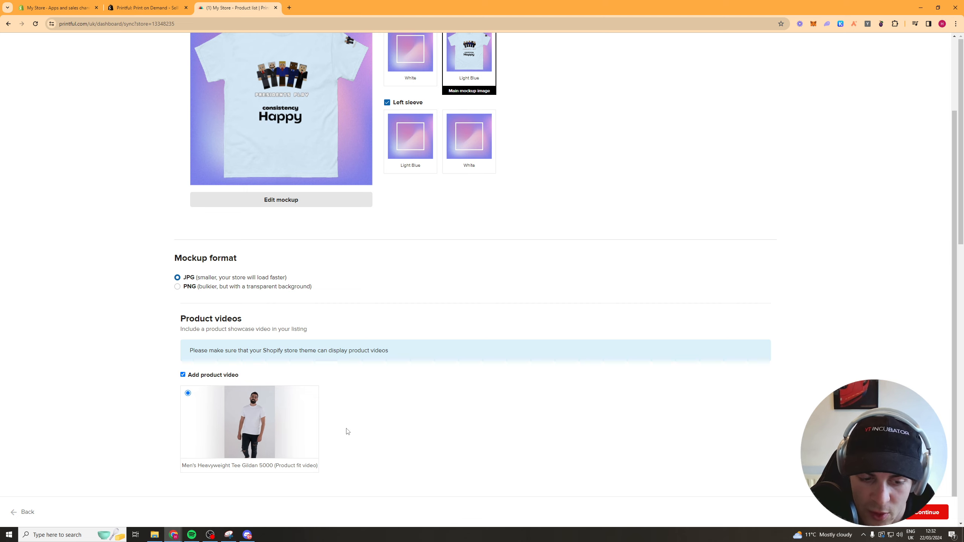
left_click(228, 421)
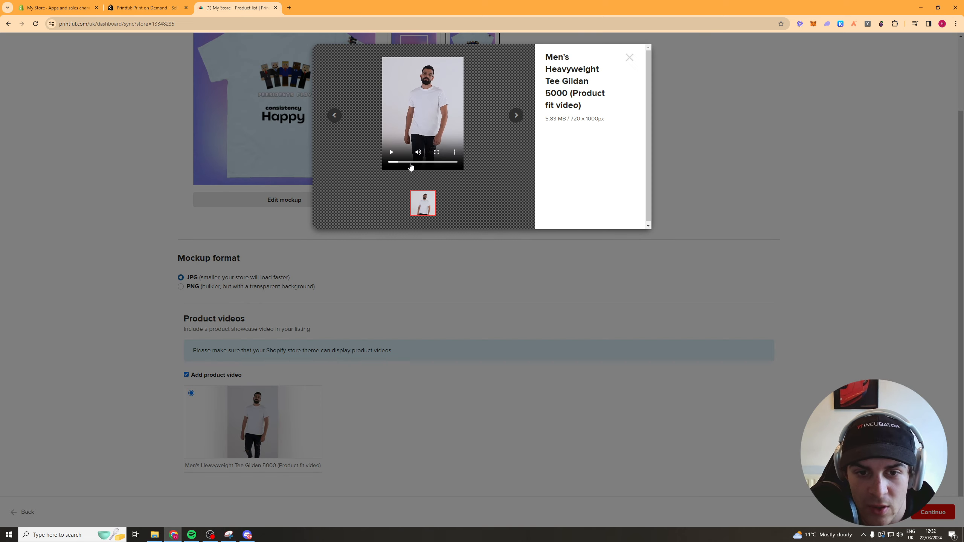
left_click(771, 214)
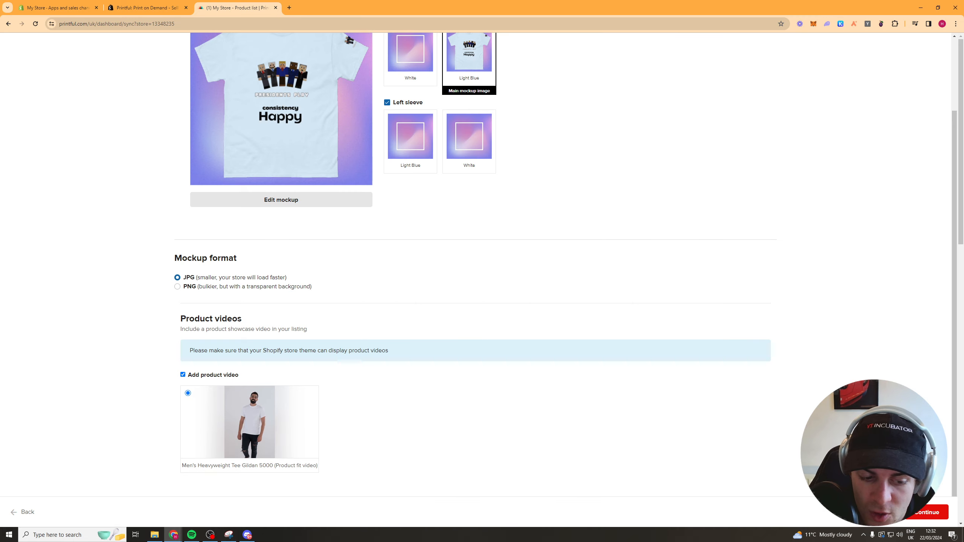
left_click(932, 519)
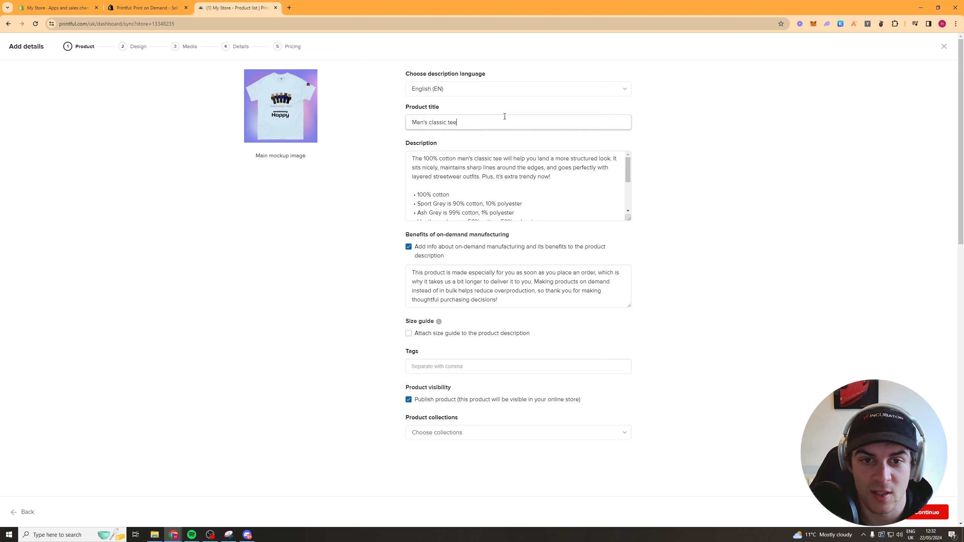
- Replace the product title with "Classic Tee"
left_click_drag(502, 121, 394, 113)
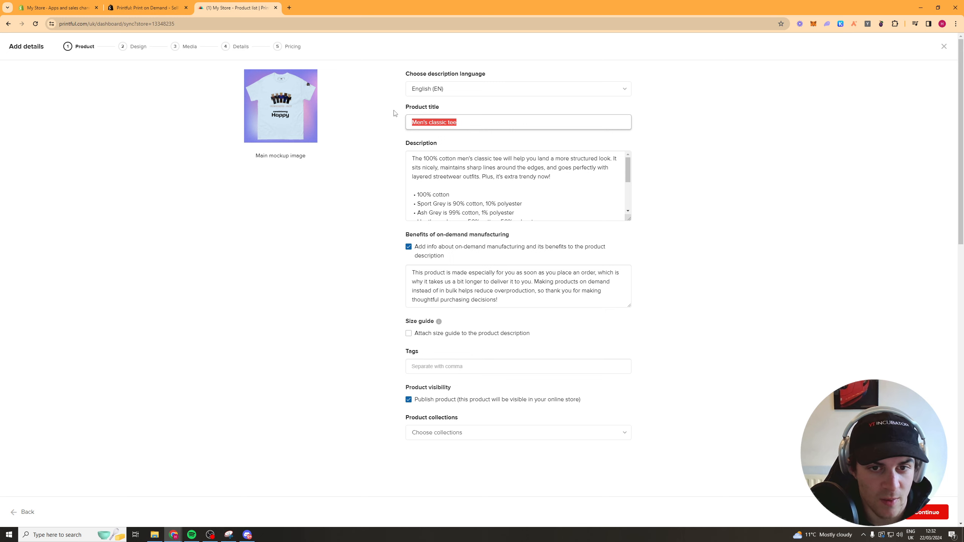
type("Cl")
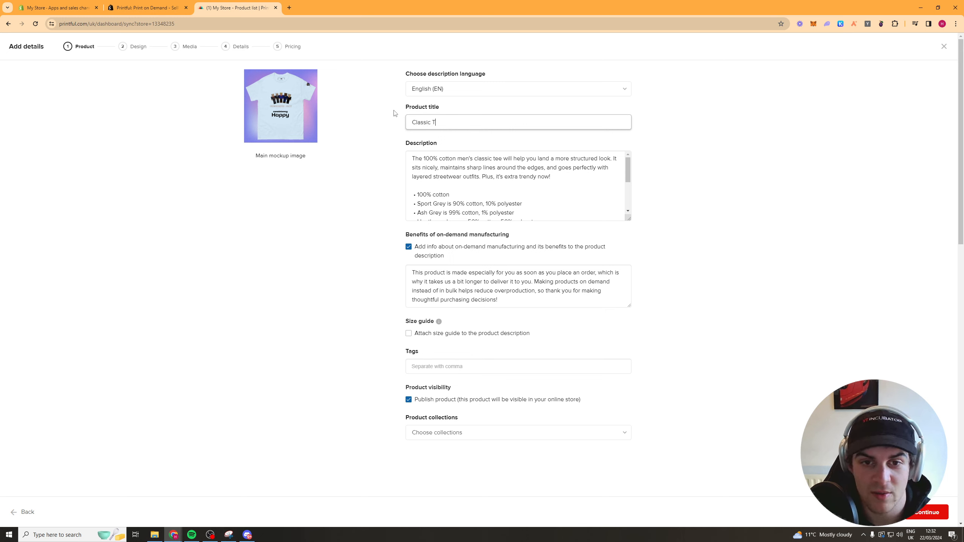
scroll(503, 204, "down", 3)
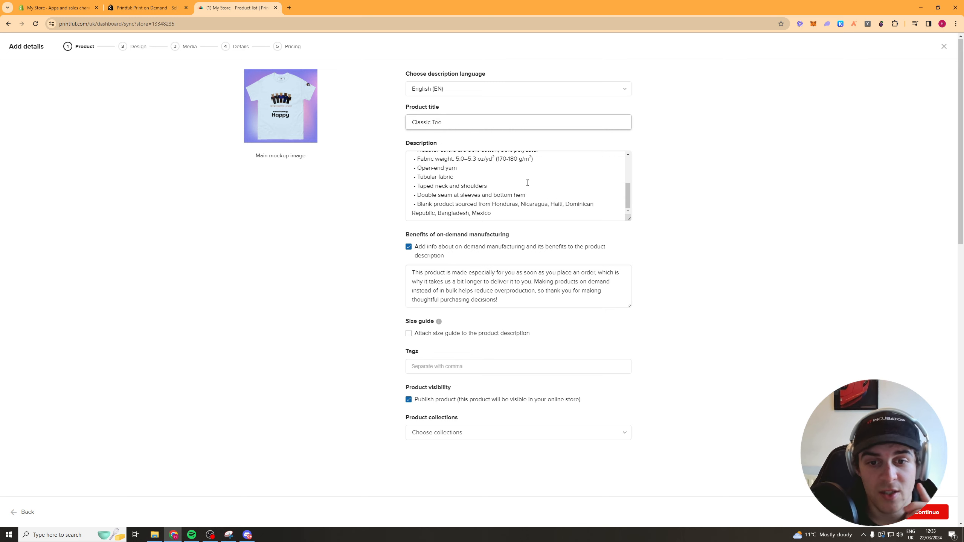
- Add the line "Our signature Classic tee" and a blank line at the start of the product description
scroll(503, 204, "up", 5)
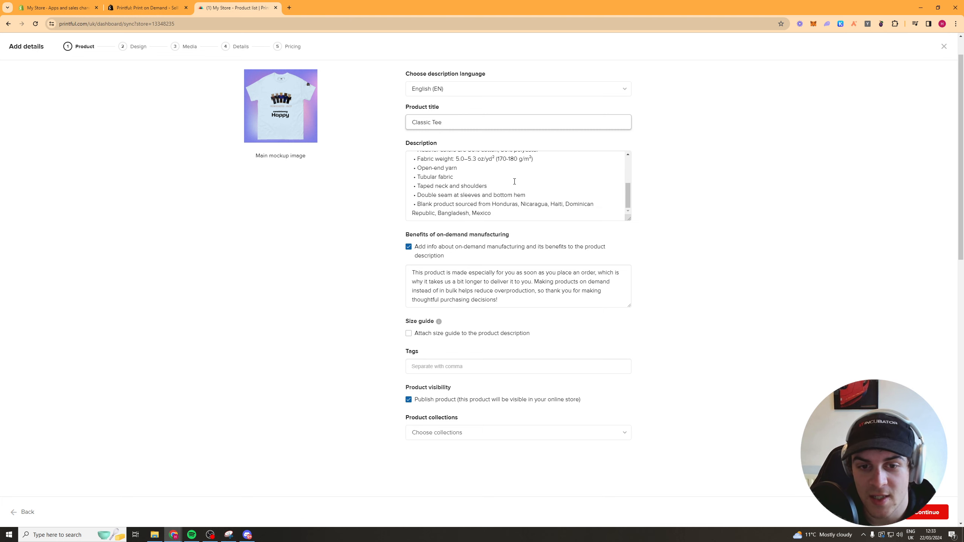
left_click(412, 159)
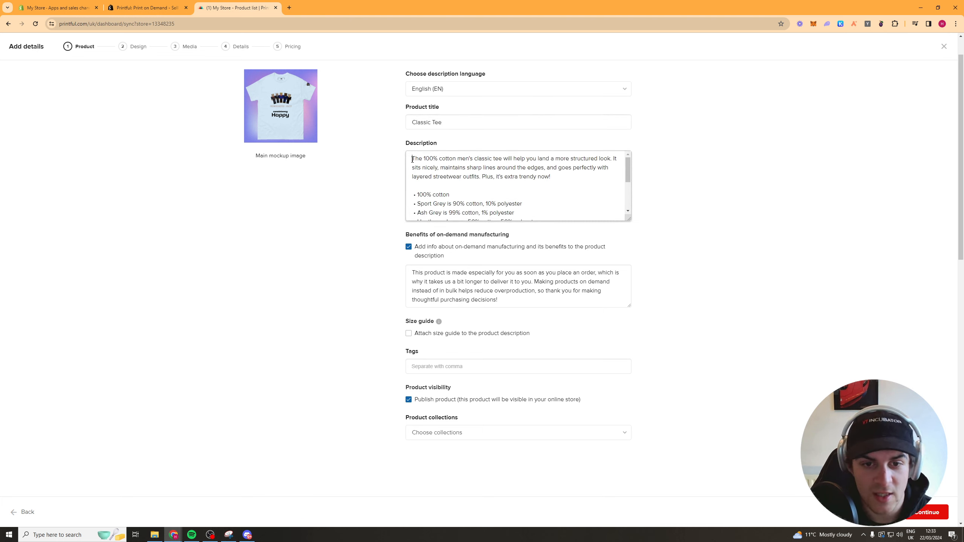
key("Return")
key("Return")
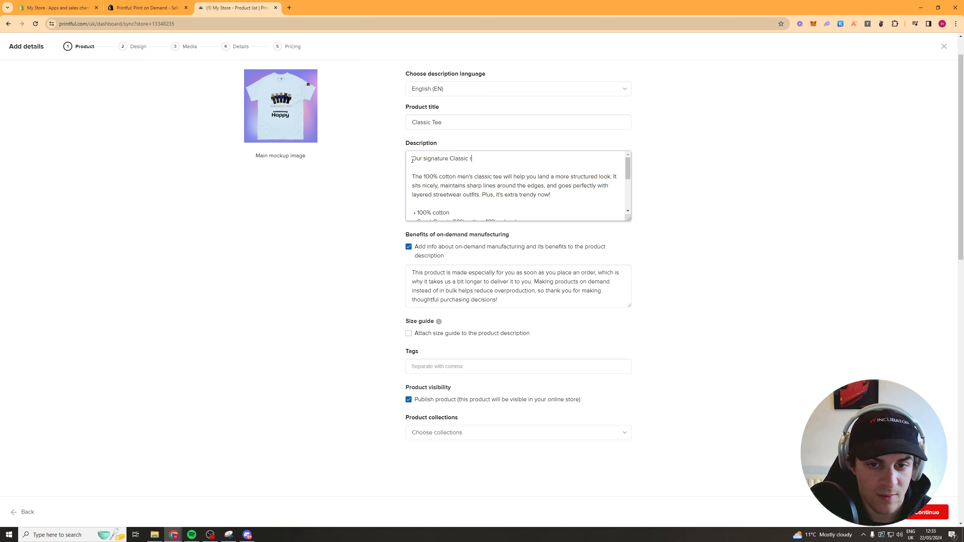
type("Our signature Classic tee")
left_click(464, 273)
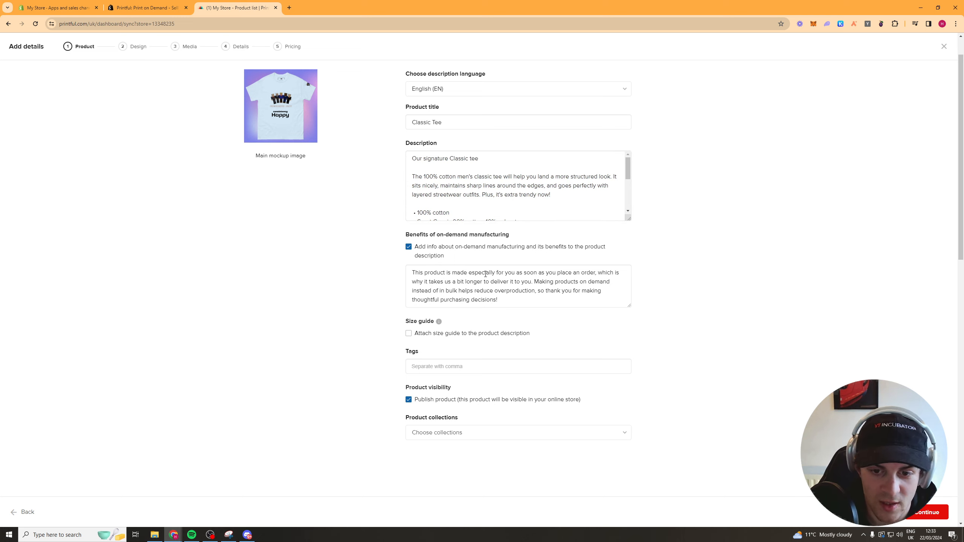
scroll(580, 280, "down", 1)
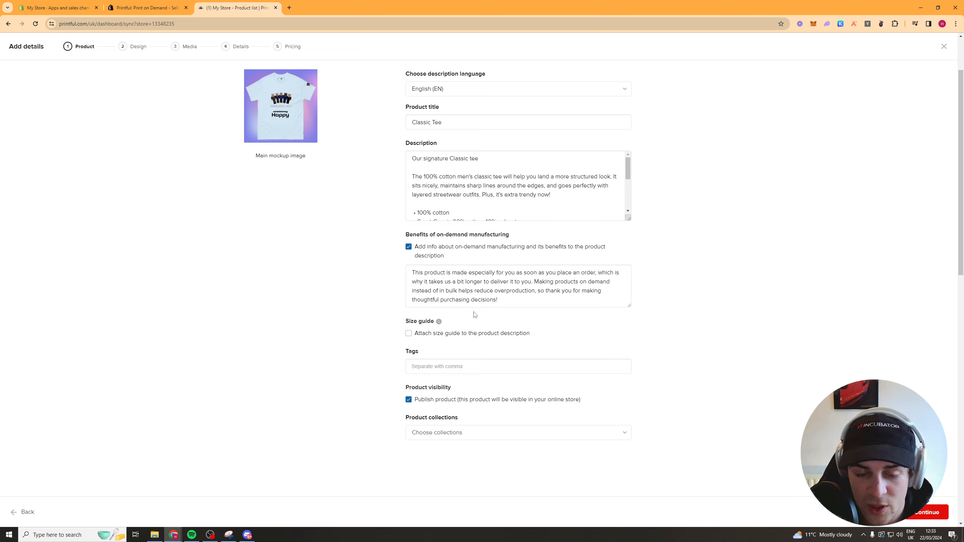
left_click(529, 291)
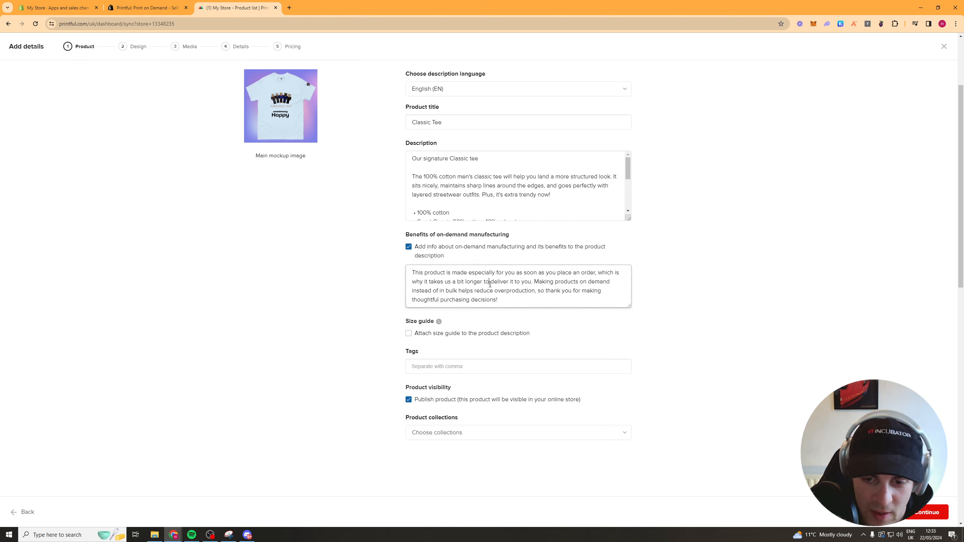
left_click_drag(585, 297, 412, 270)
left_click(507, 283)
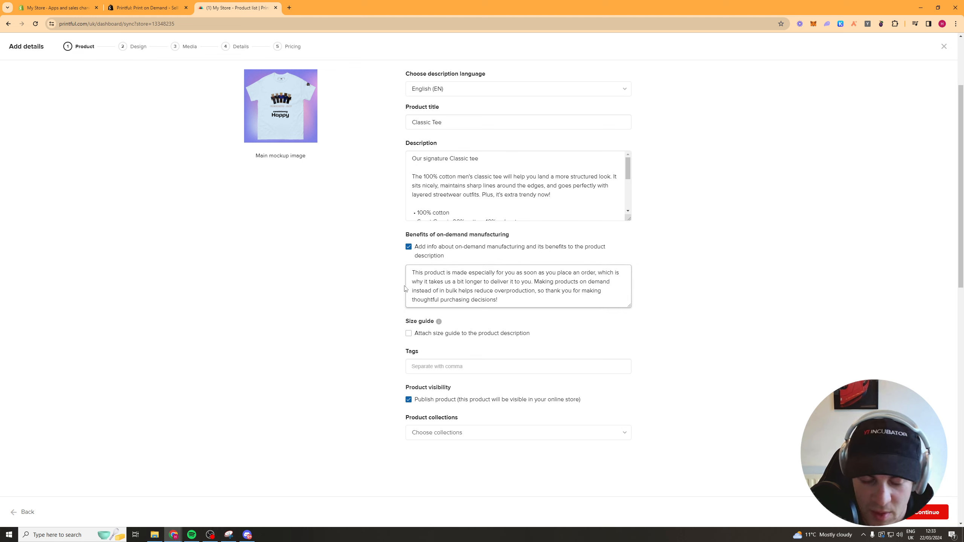
- Attach the size guide to the product description with only the Imperial measurement system
left_click(476, 336)
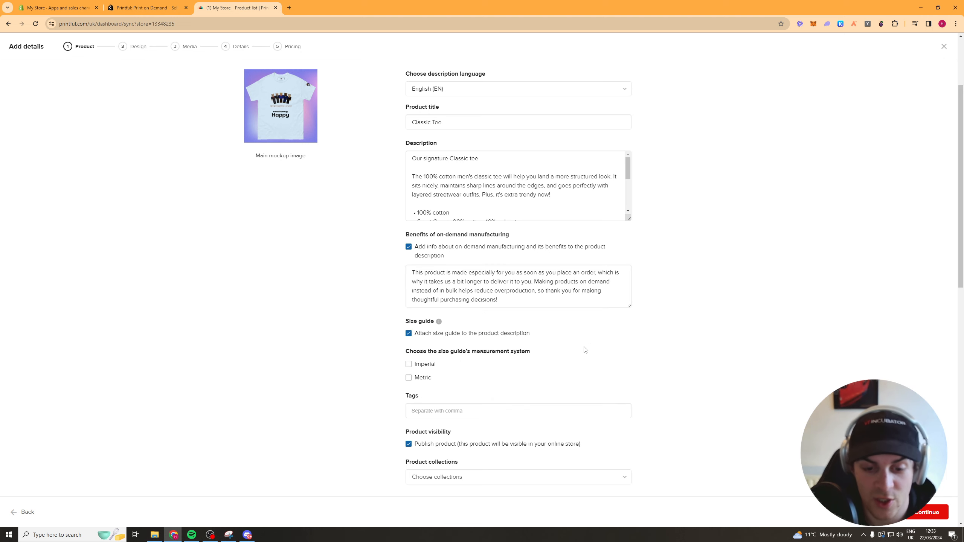
left_click(416, 365)
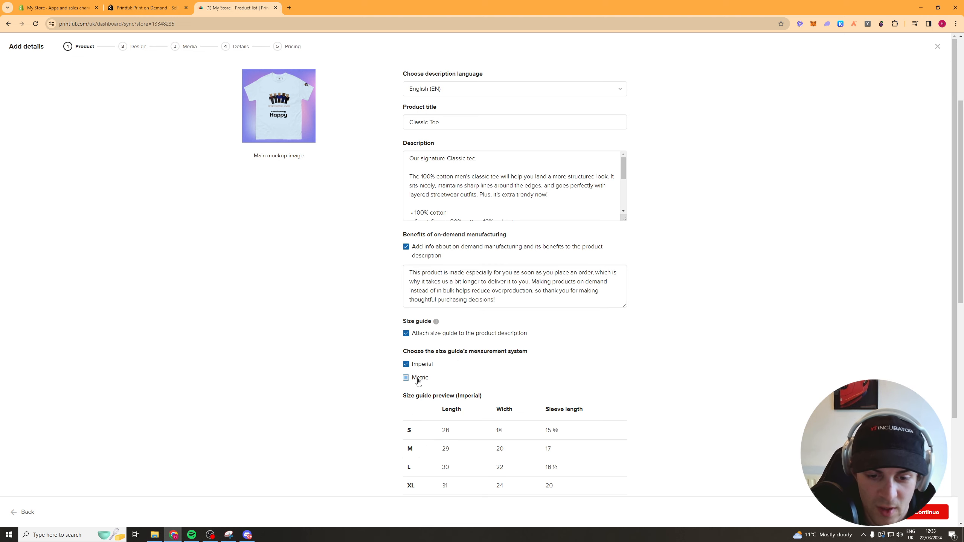
left_click(419, 380)
scroll(569, 342, "down", 5)
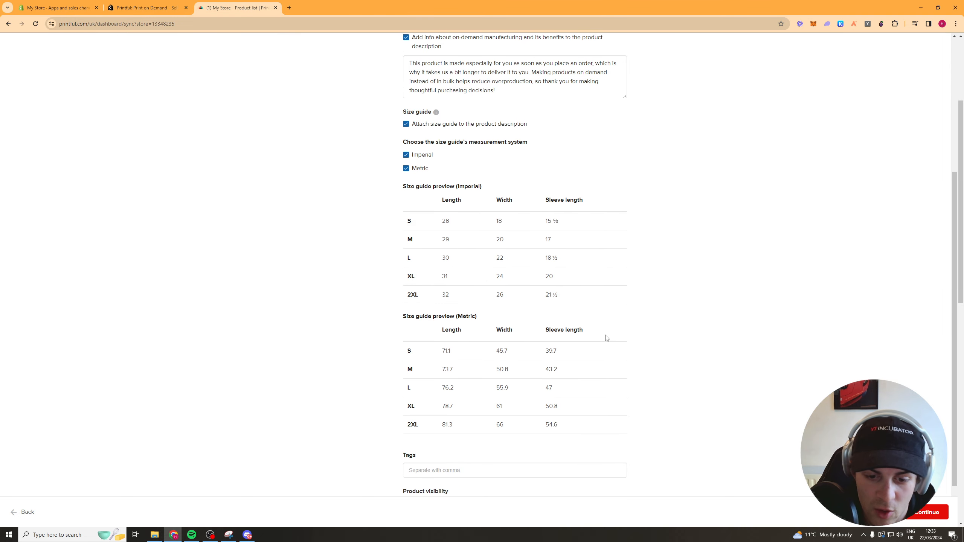
scroll(569, 342, "up", 5)
left_click(446, 346)
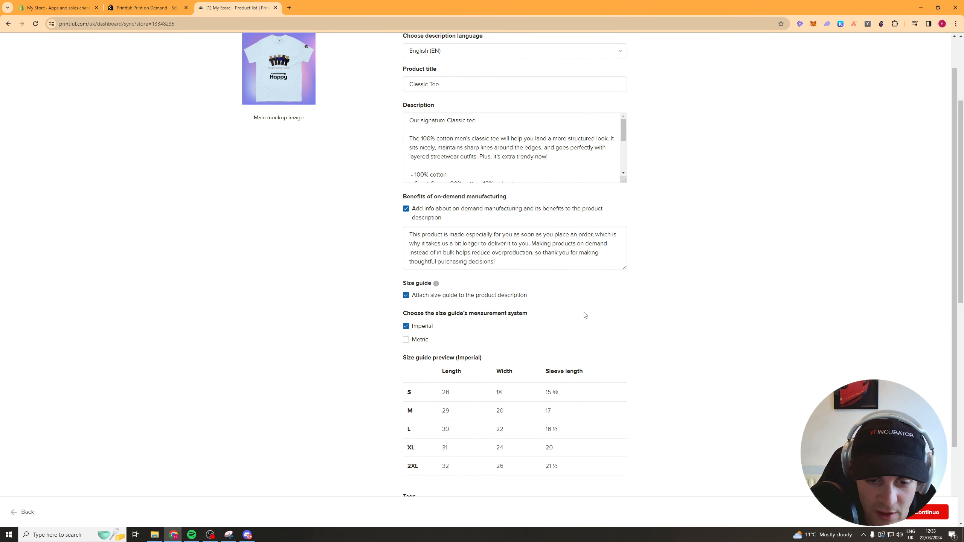
- Add the product to the Home page collection and continue to pricing
scroll(549, 318, "down", 3)
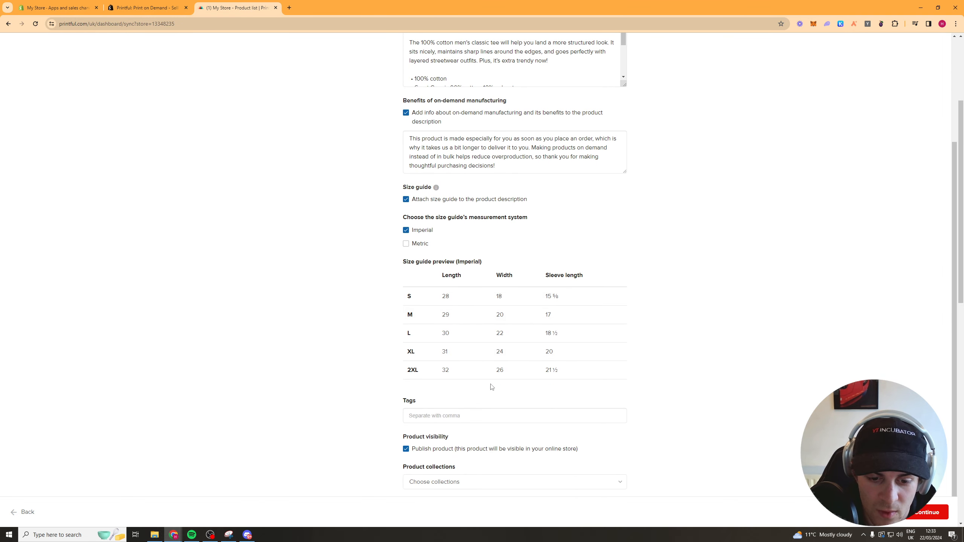
left_click(457, 416)
left_click(506, 484)
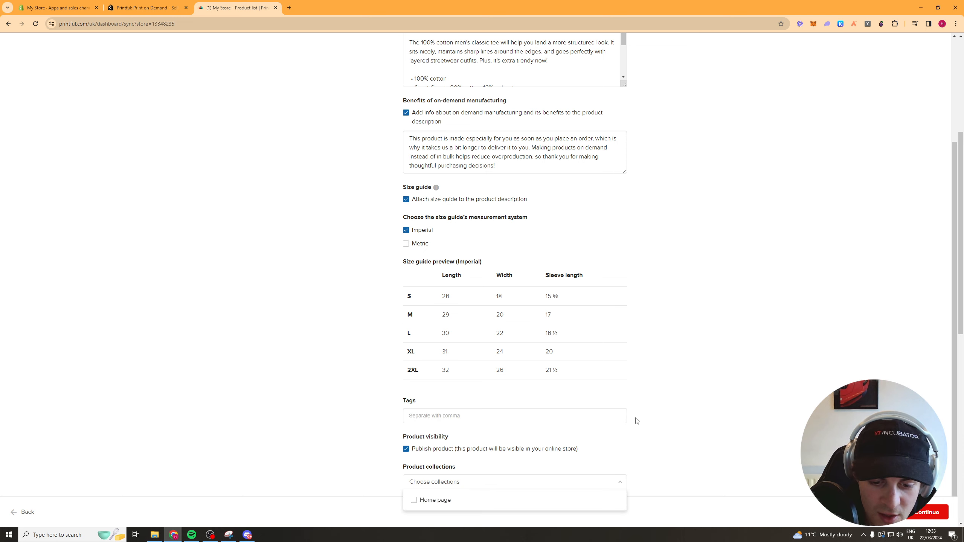
left_click(442, 500)
left_click(665, 403)
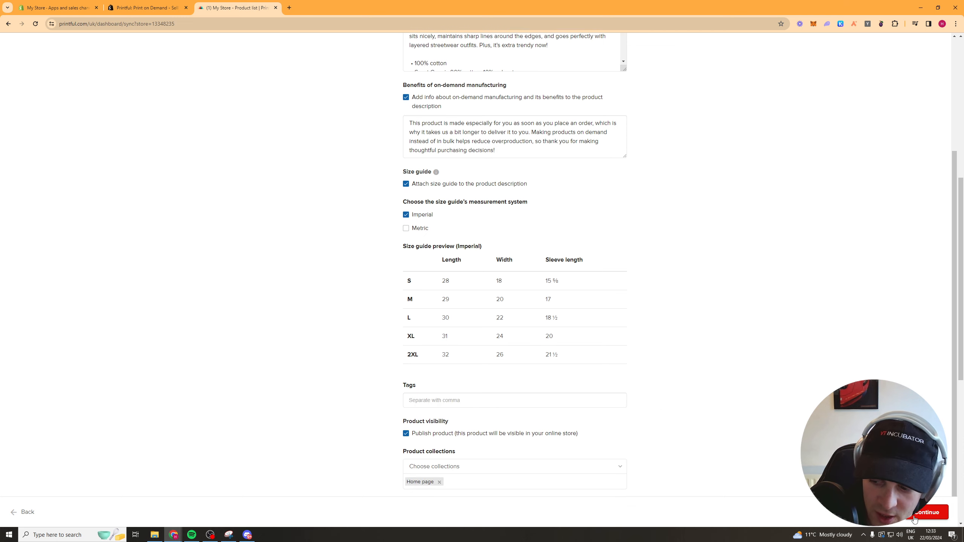
left_click(925, 511)
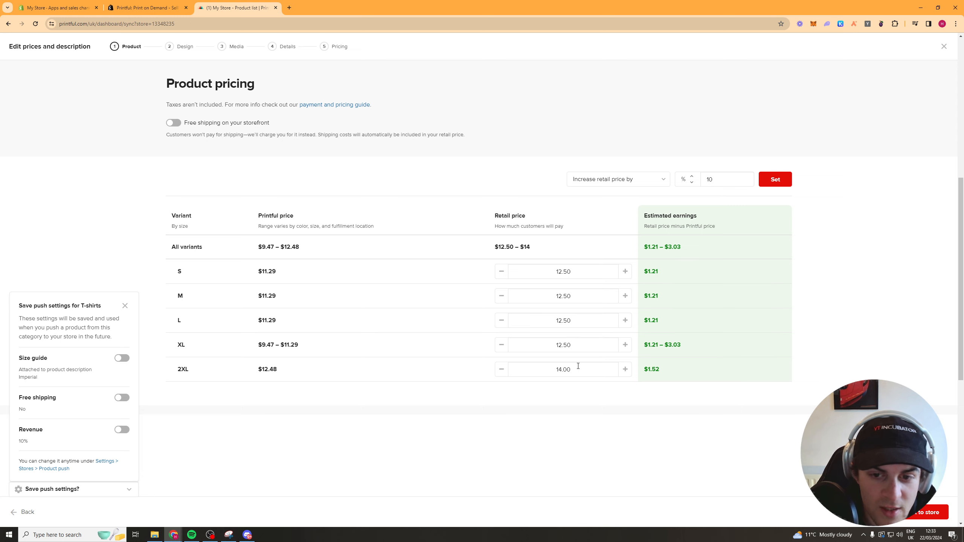
- Dismiss the save push settings pop-up and increase the retail price of all variants by 300%
left_click(125, 306)
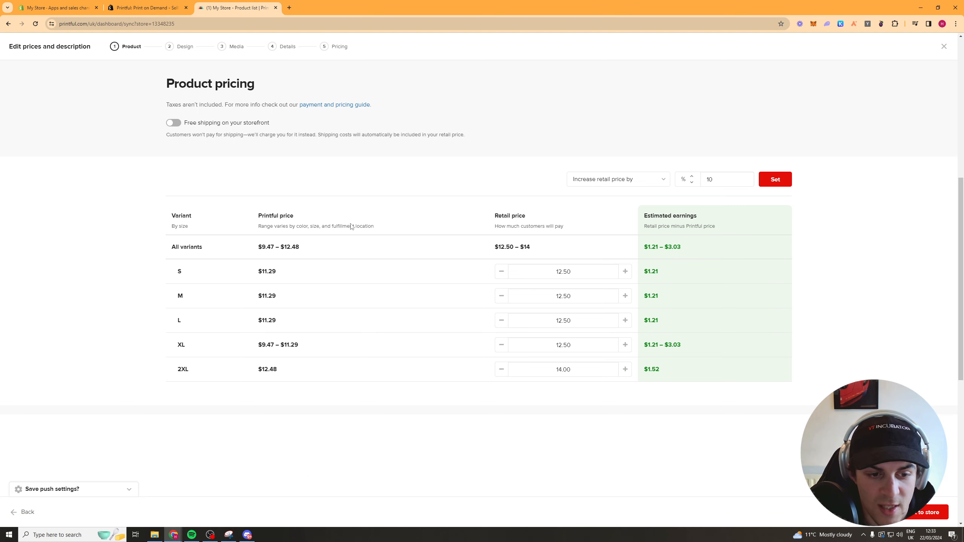
double_click(261, 273)
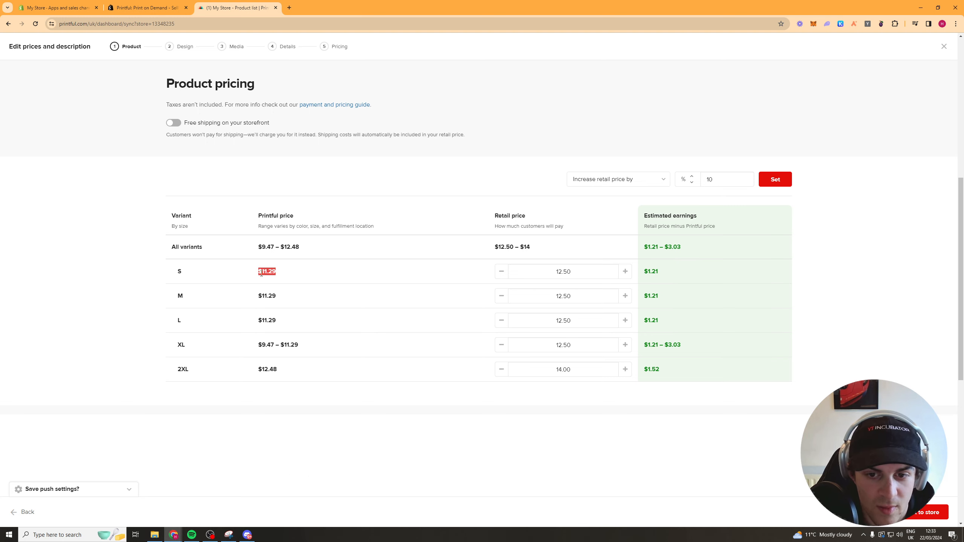
double_click(563, 273)
left_click(637, 185)
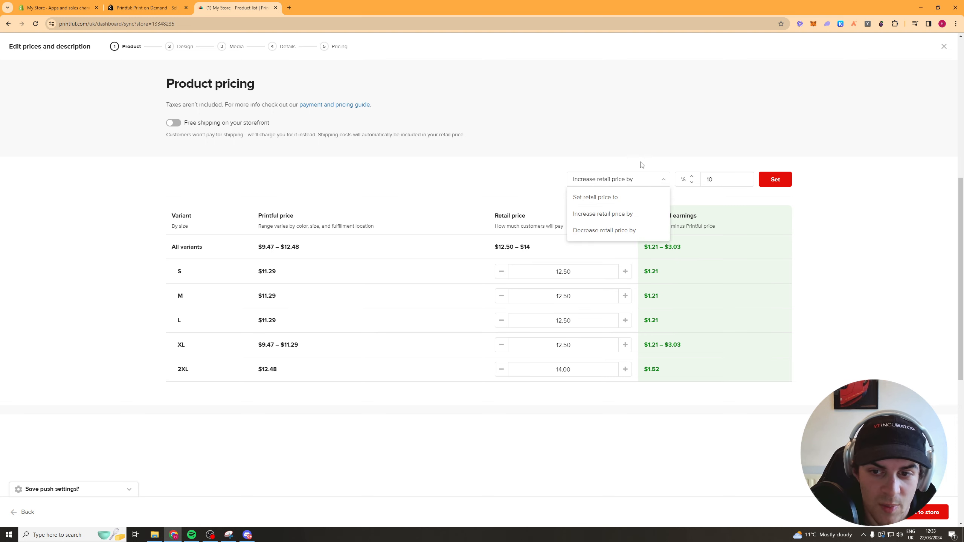
left_click(641, 165)
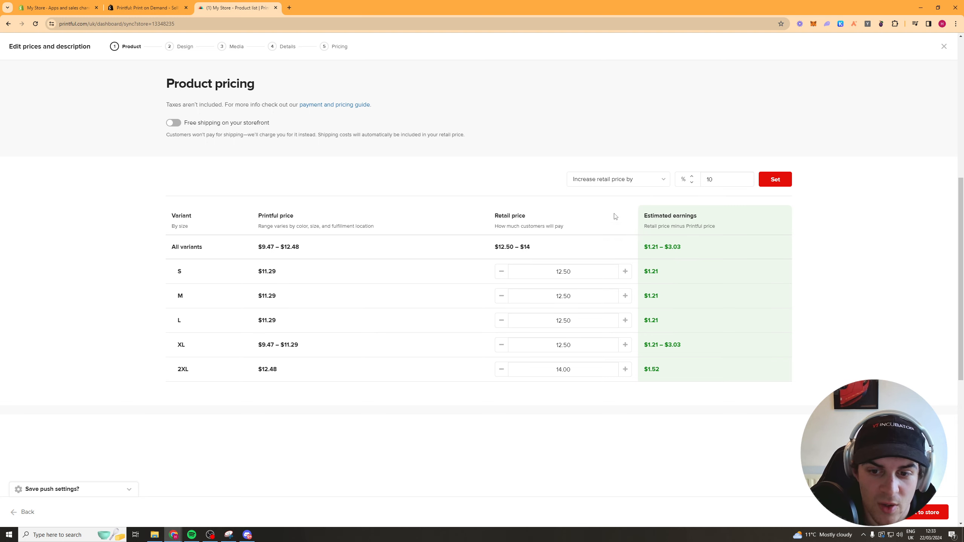
left_click(639, 184)
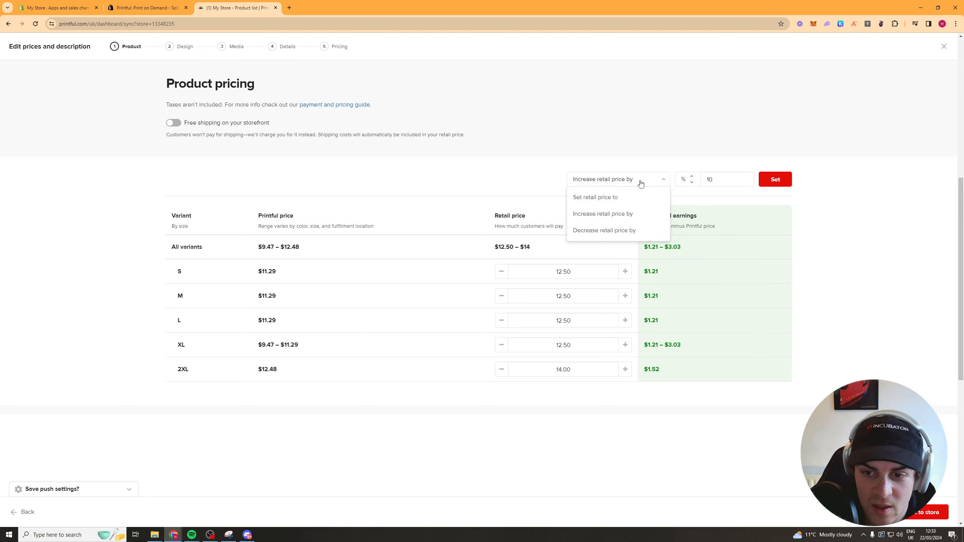
double_click(701, 180)
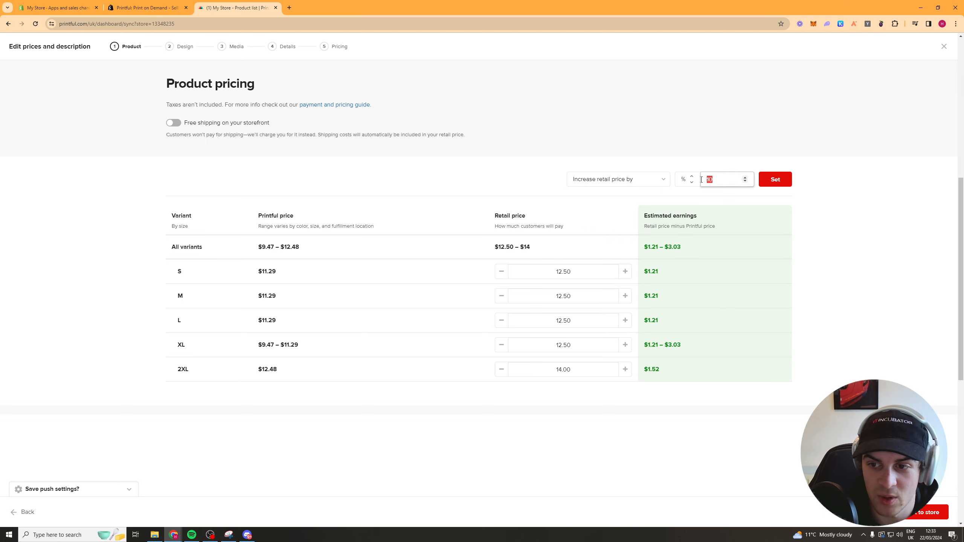
type("10-")
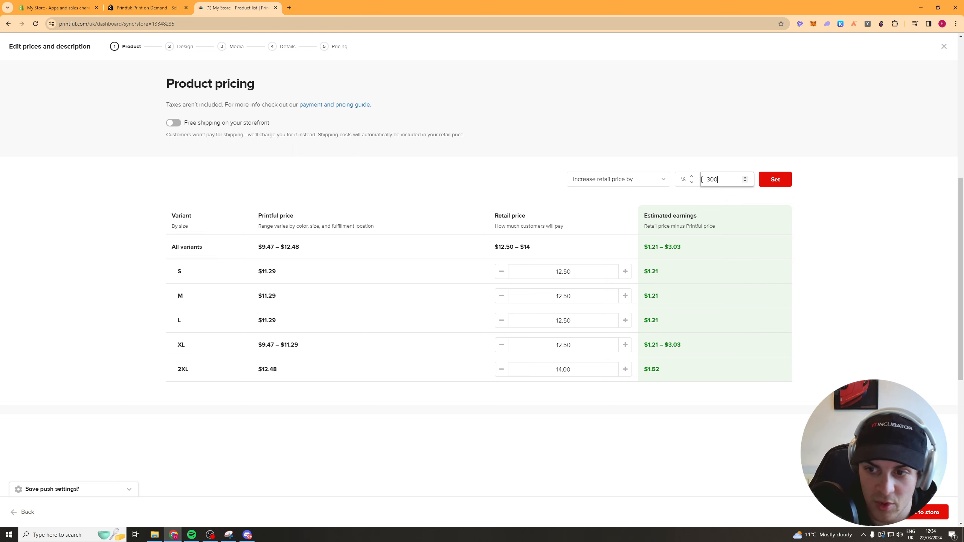
left_click(767, 183)
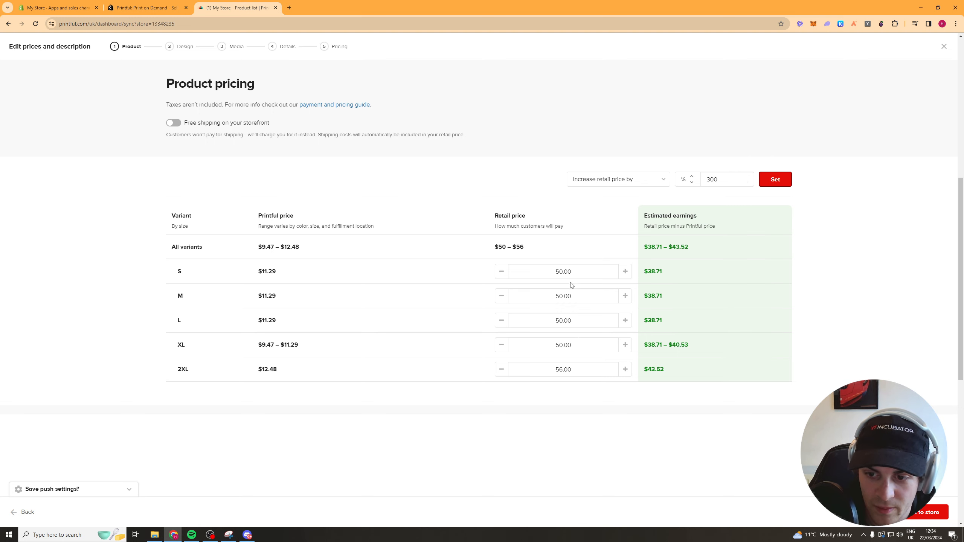
- Turn on free shipping on the storefront and set the shipping destination to UK
left_click(173, 123)
left_click(275, 180)
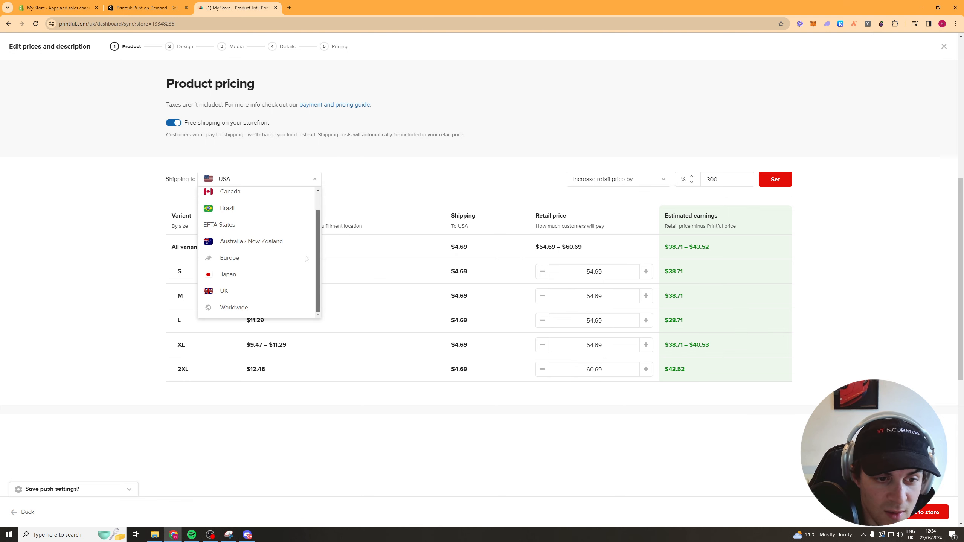
scroll(247, 292, "down", 1)
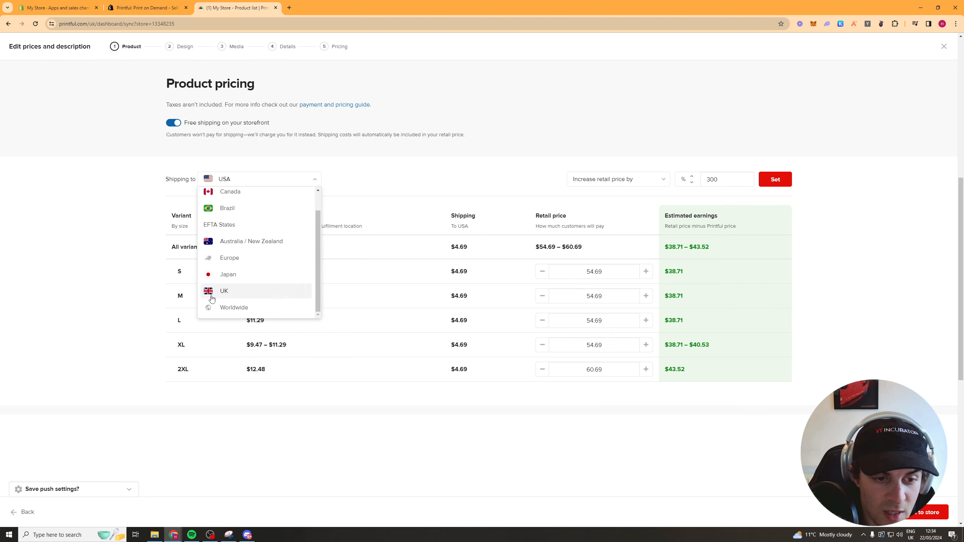
left_click(272, 290)
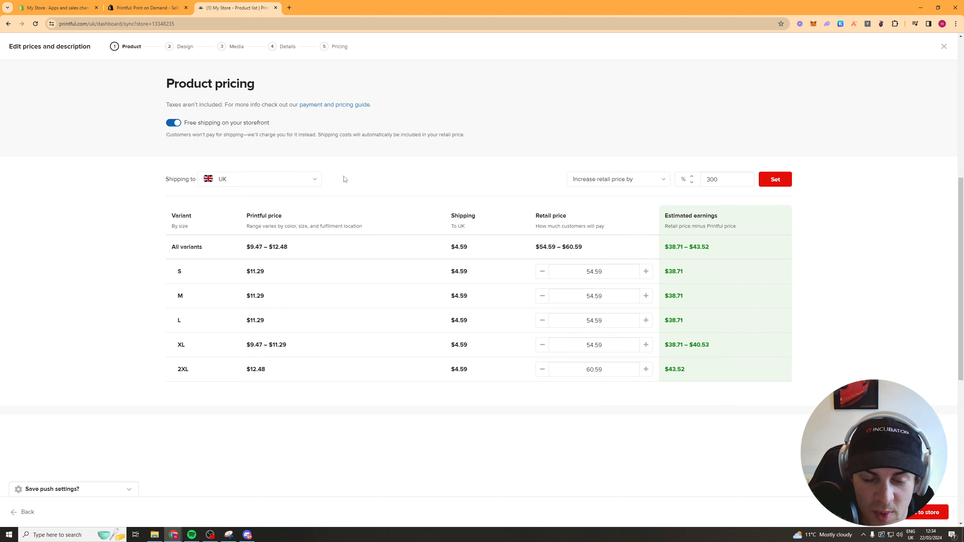
- Try Brazil as the shipping destination in the product pricing, and switch the destination back to UK
left_click(281, 179)
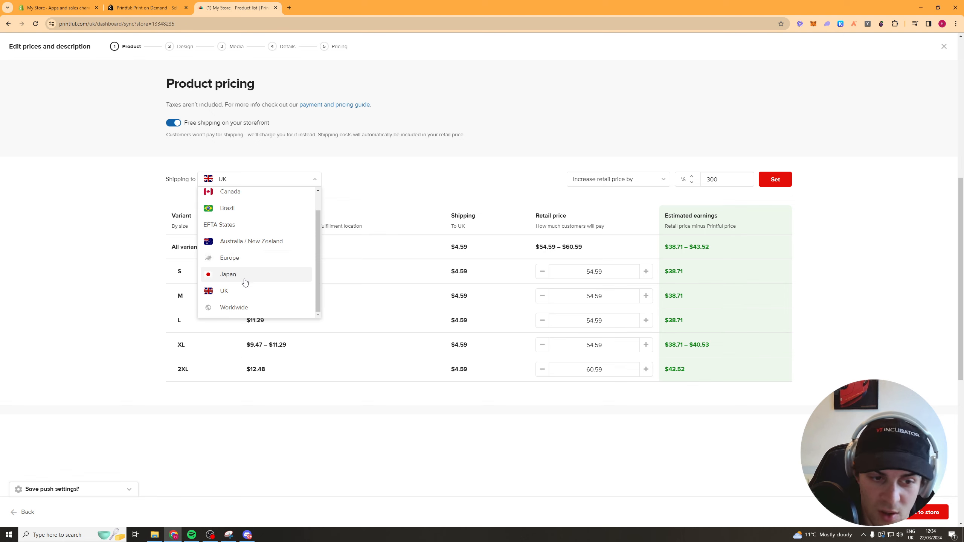
scroll(242, 239, "up", 1)
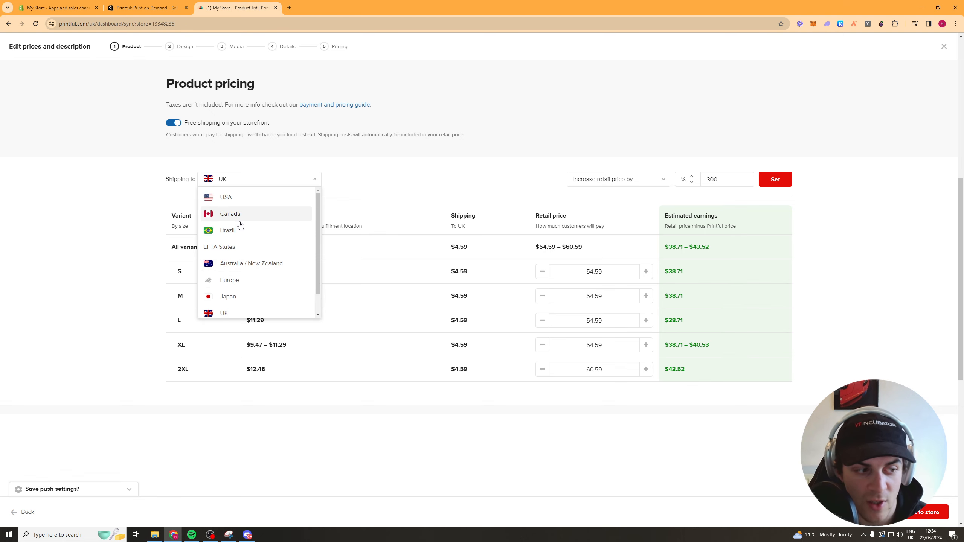
left_click(241, 230)
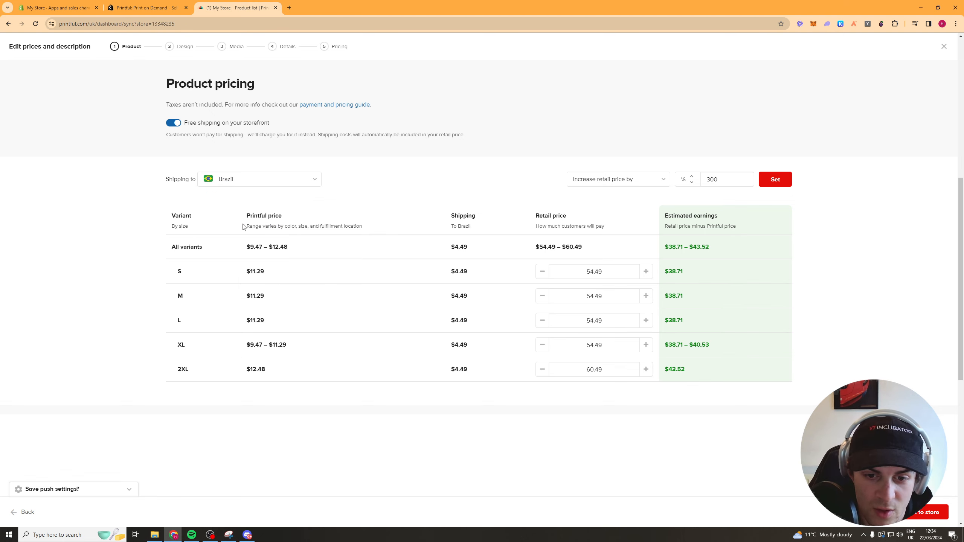
left_click(282, 179)
left_click(239, 314)
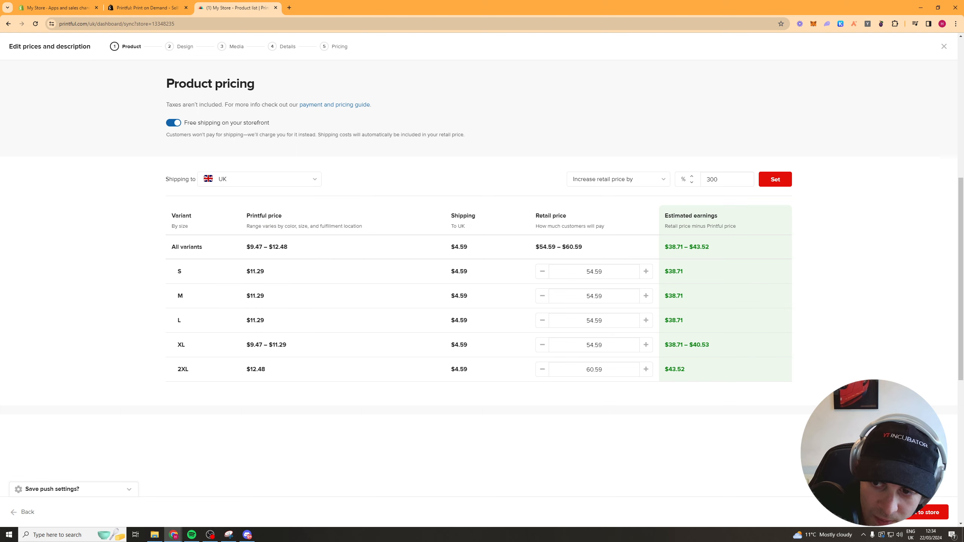
- Submit the finished t-shirt product to the store
left_click(914, 513)
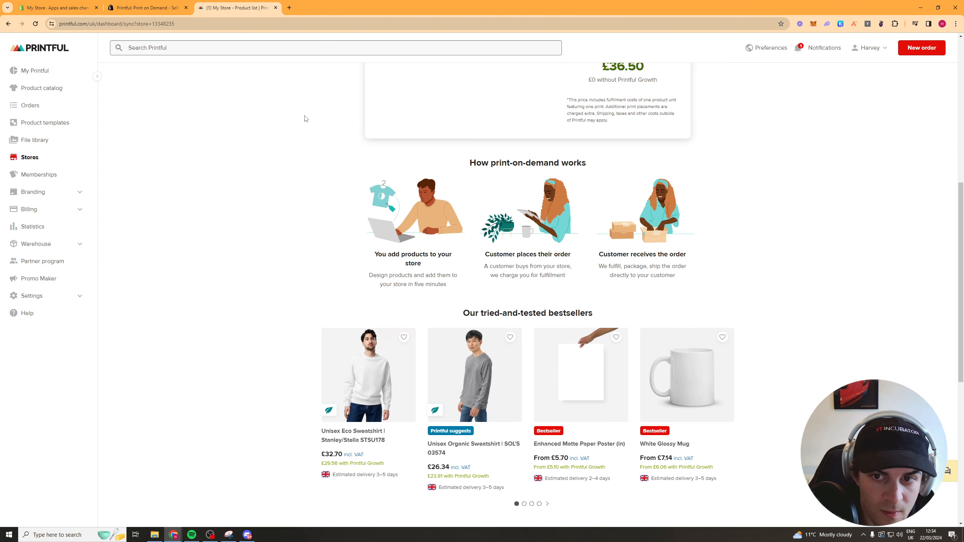
scroll(311, 127, "up", 10)
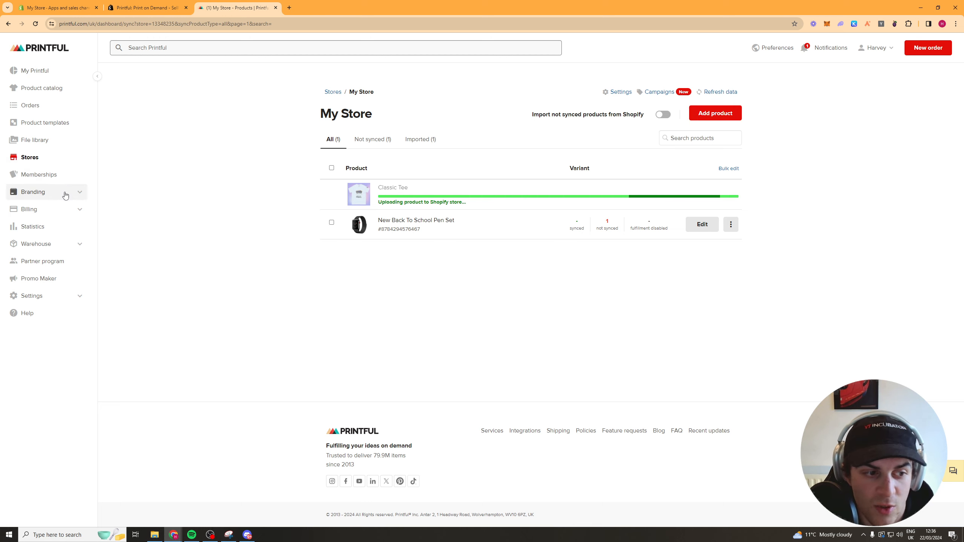
- Open the My account settings and look through the personal information and social account options
left_click(75, 296)
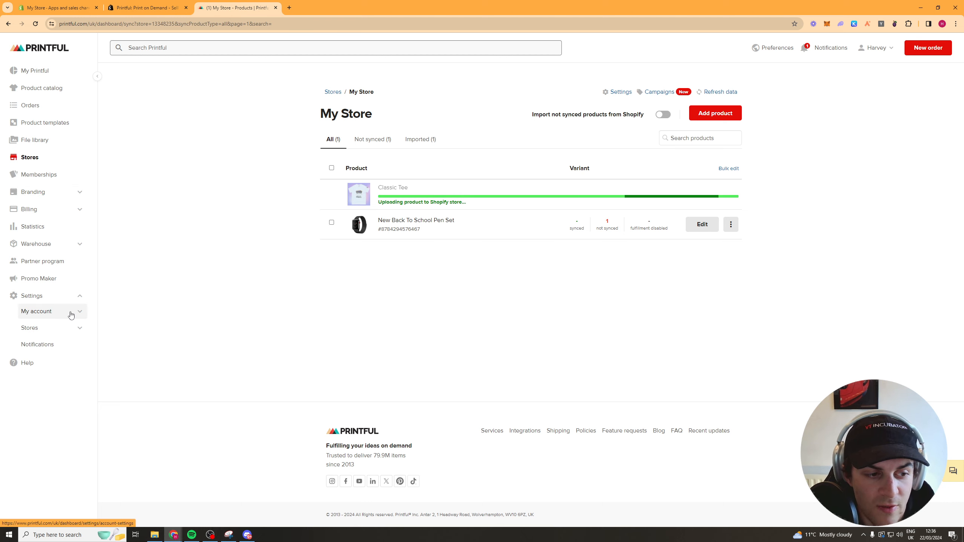
left_click(71, 315)
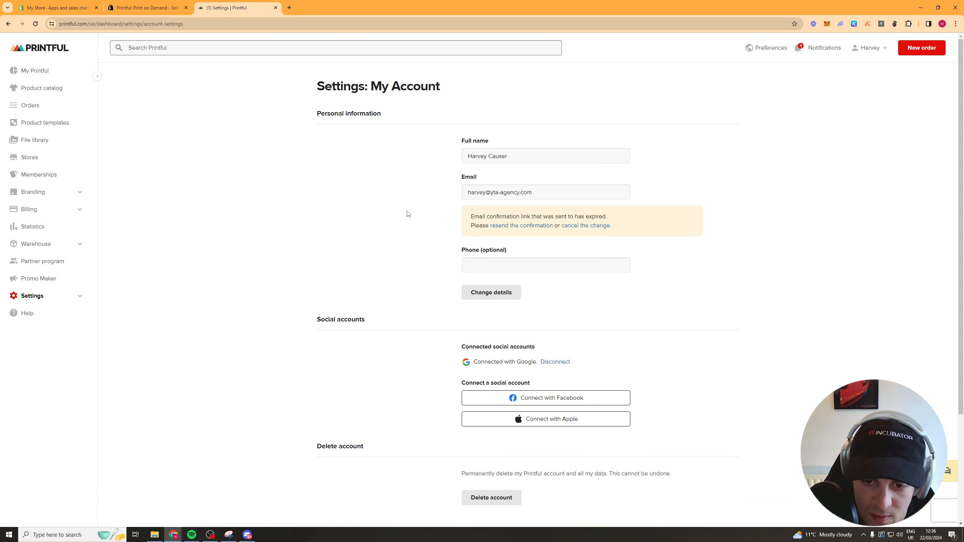
scroll(408, 213, "down", 4)
scroll(361, 181, "up", 4)
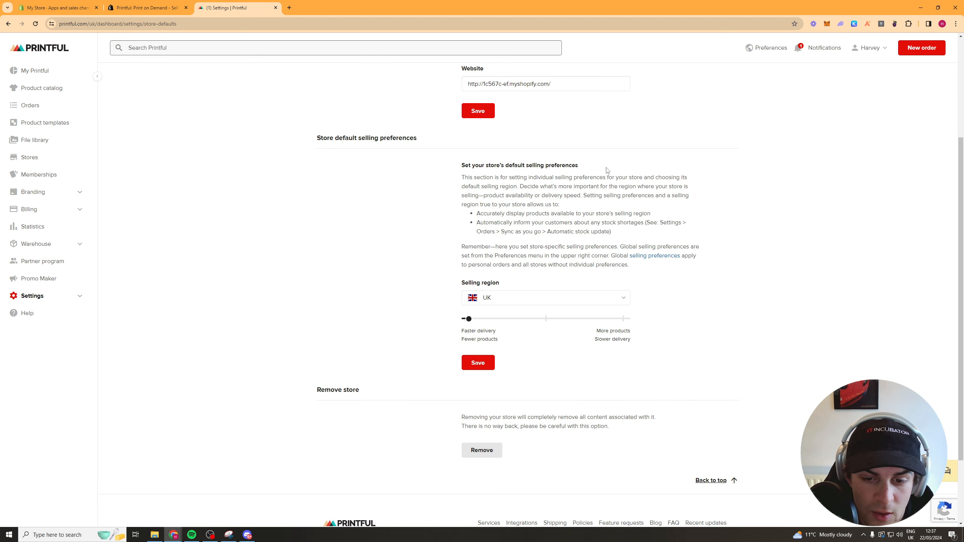
- Review the store's default selling preferences, including the selling region choices and the trade-off between faster delivery and more products
scroll(435, 206, "down", 1)
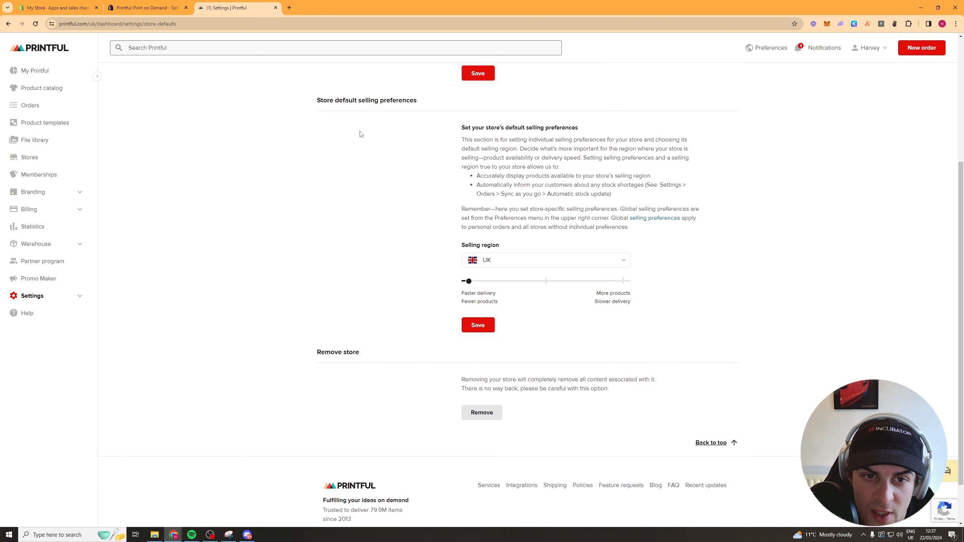
left_click_drag(320, 102, 417, 102)
left_click_drag(471, 128, 559, 140)
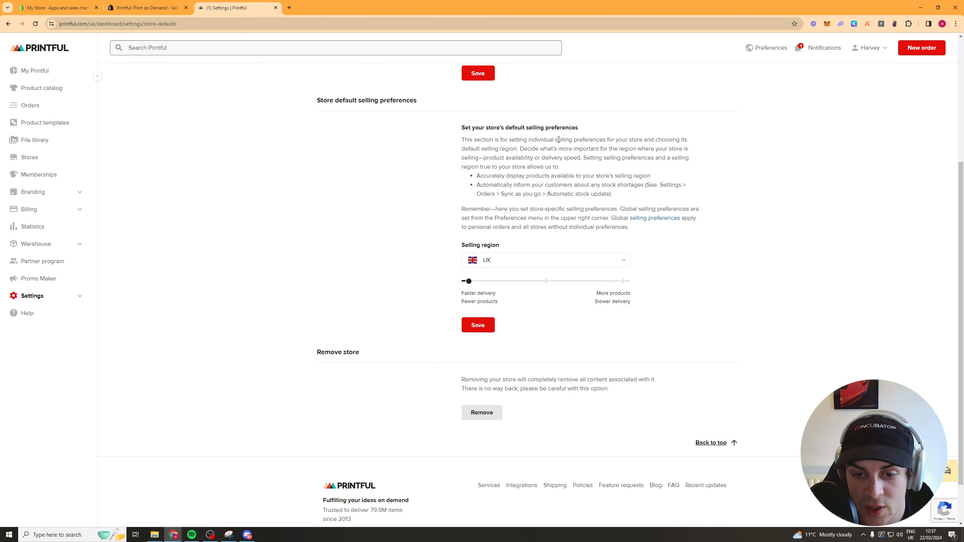
triple_click(559, 140)
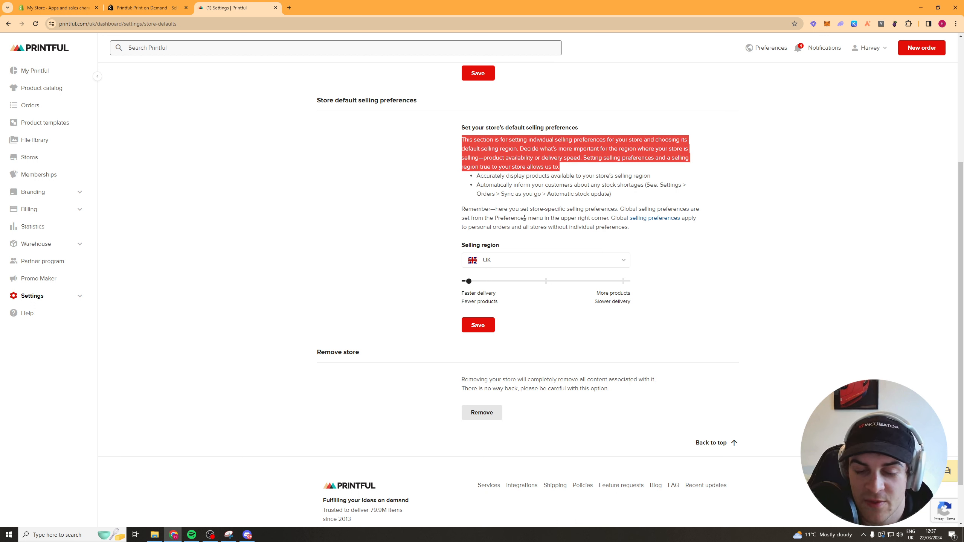
left_click(510, 262)
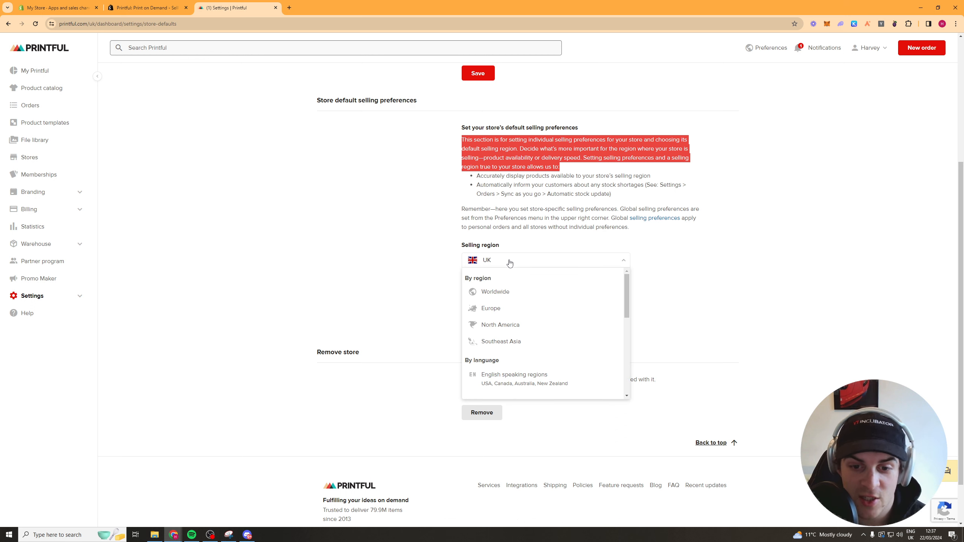
left_click(516, 234)
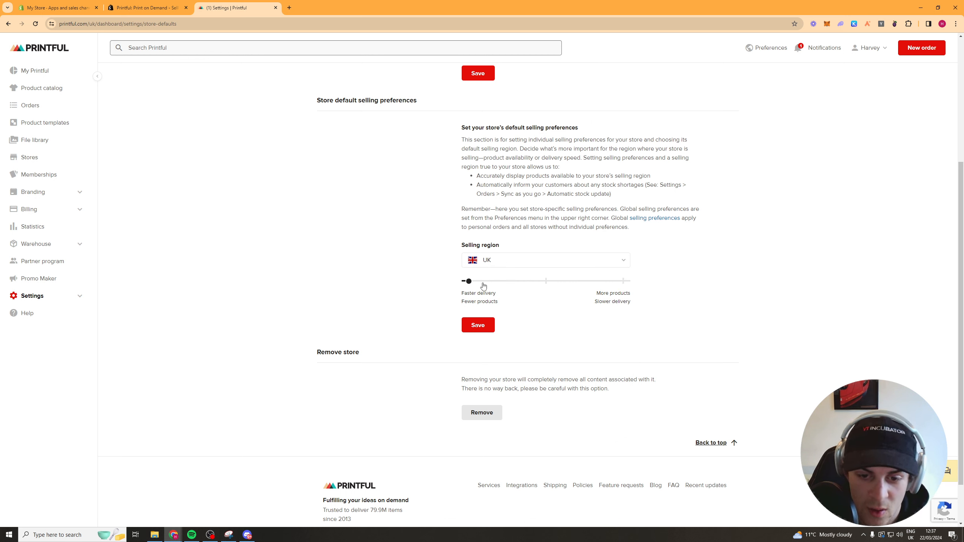
left_click_drag(502, 282, 544, 298)
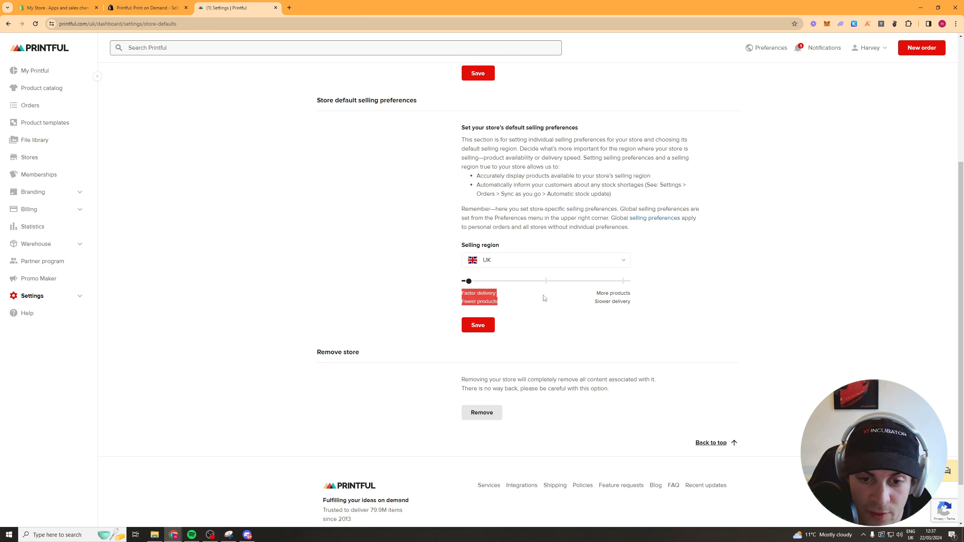
double_click(480, 301)
left_click(477, 301)
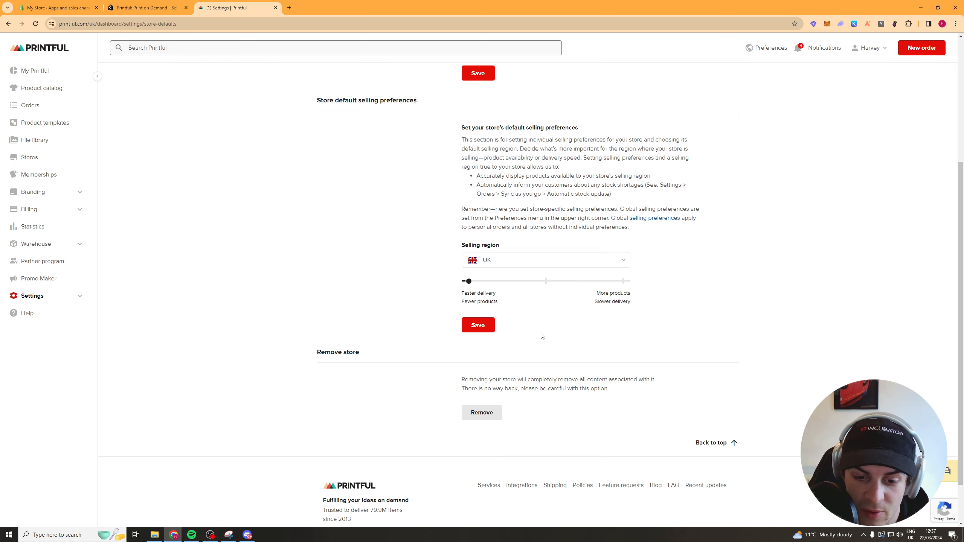
scroll(543, 334, "up", 5)
scroll(574, 348, "down", 4)
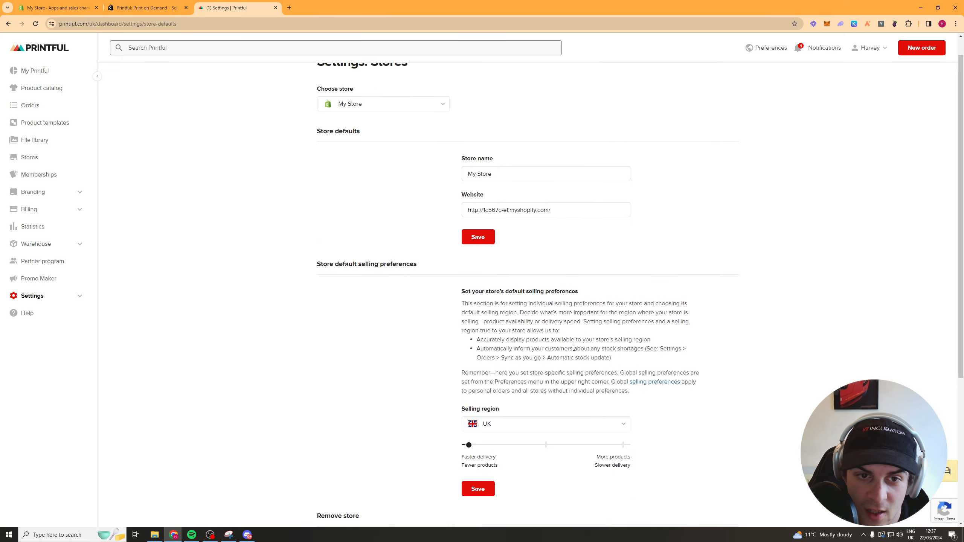
left_click(484, 304)
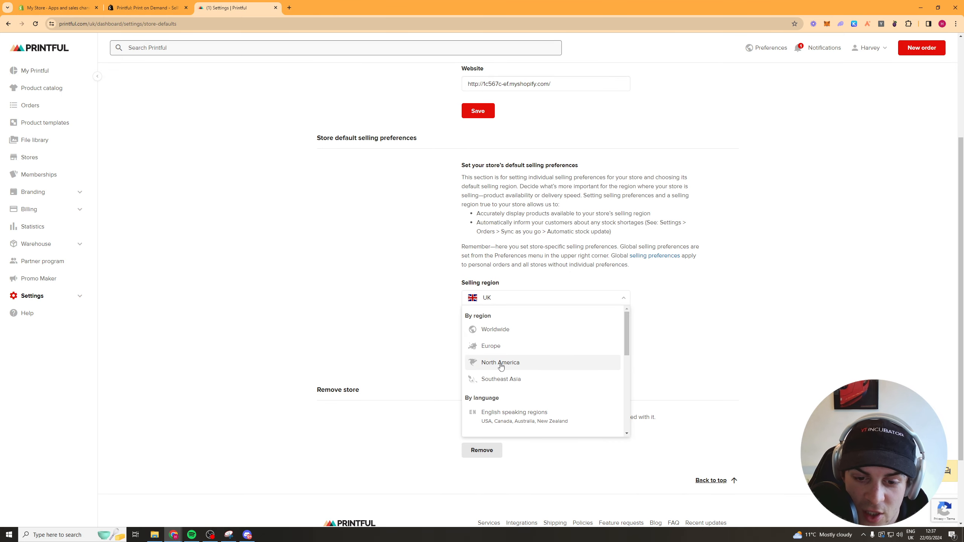
left_click(228, 288)
- Open the Warehouse settings and inspect the default warehouse currency and retail price currency options
left_click(77, 245)
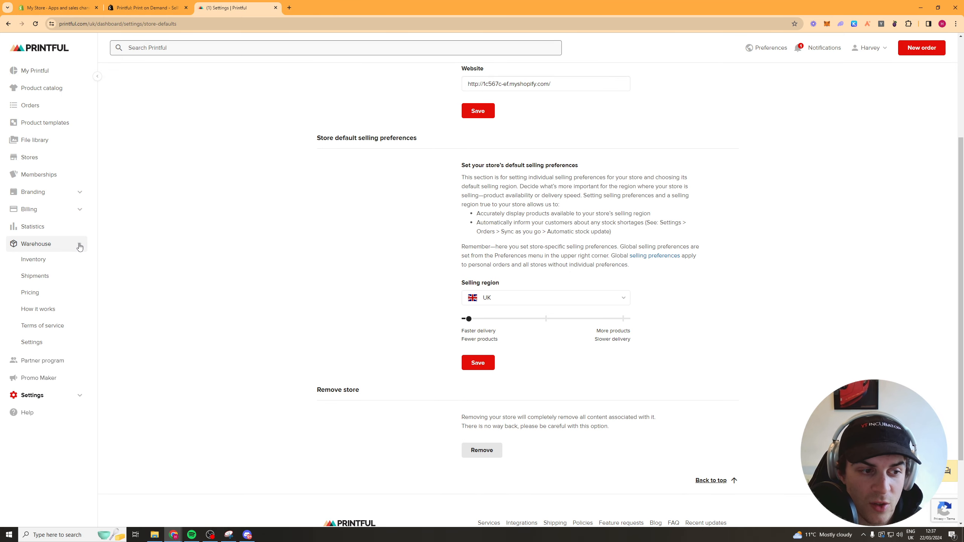
left_click(30, 347)
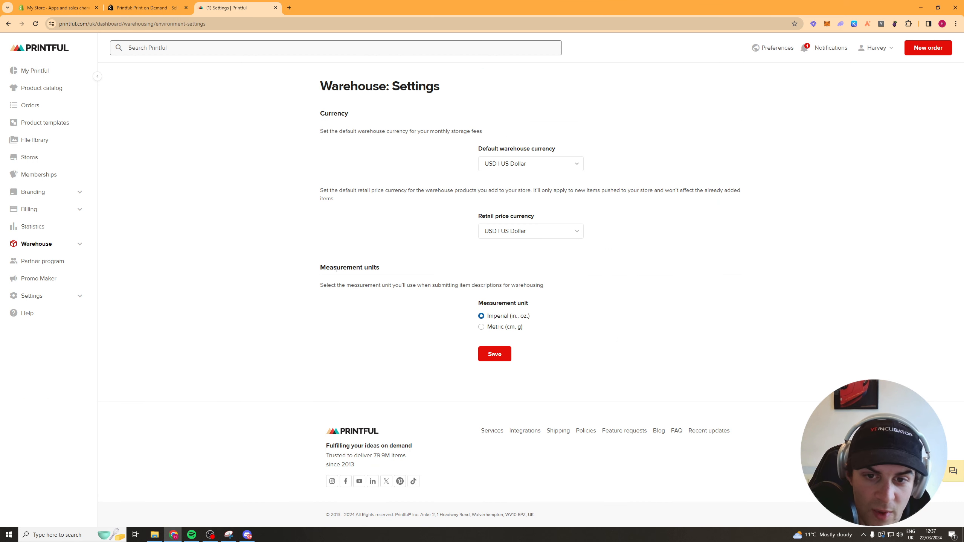
left_click(512, 163)
left_click(558, 222)
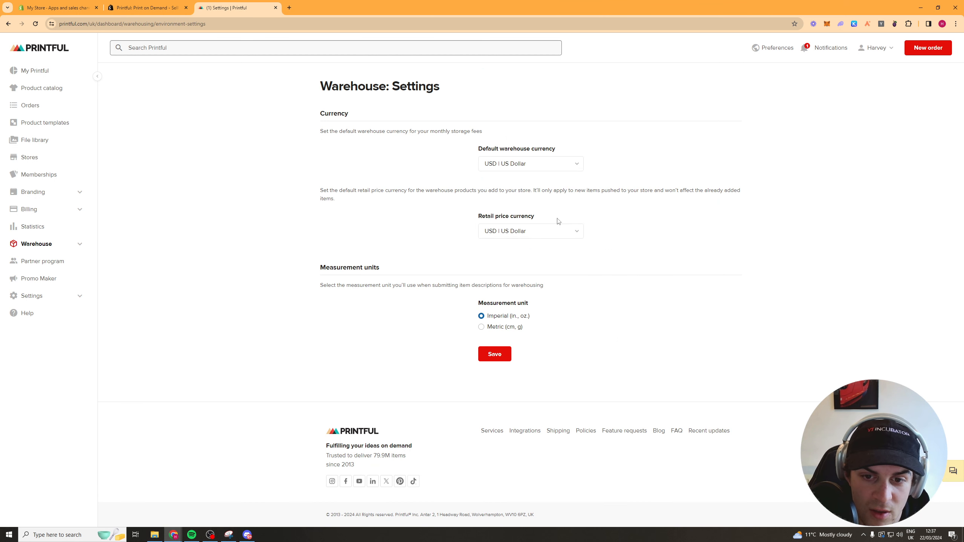
left_click(581, 232)
left_click(540, 262)
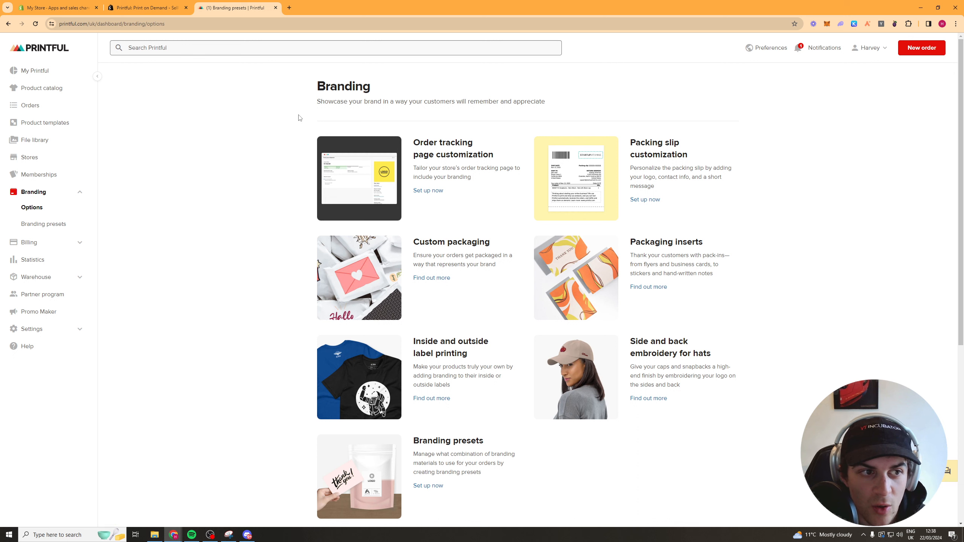
- Review the Branding options and the packing slip settings for logo, customer service contacts and custom message
left_click_drag(315, 87, 555, 110)
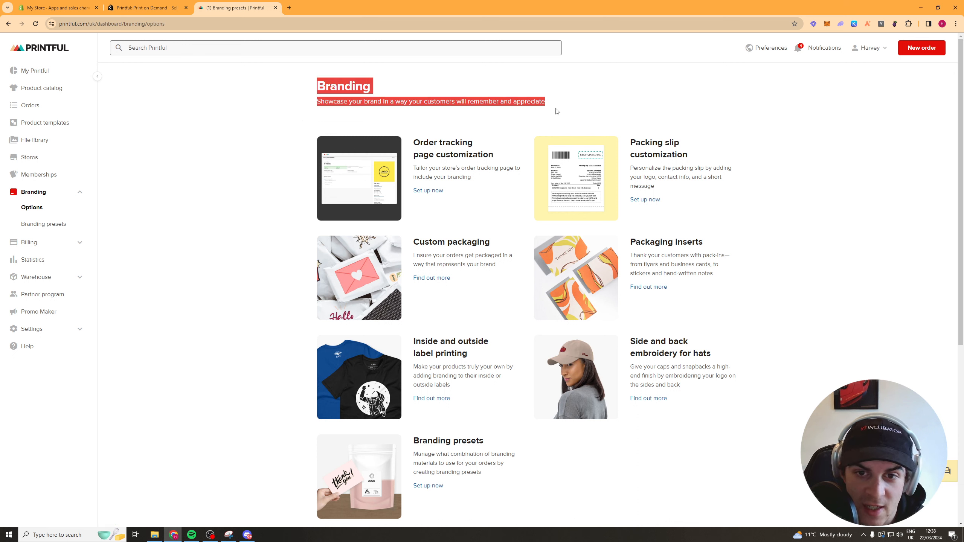
left_click(557, 111)
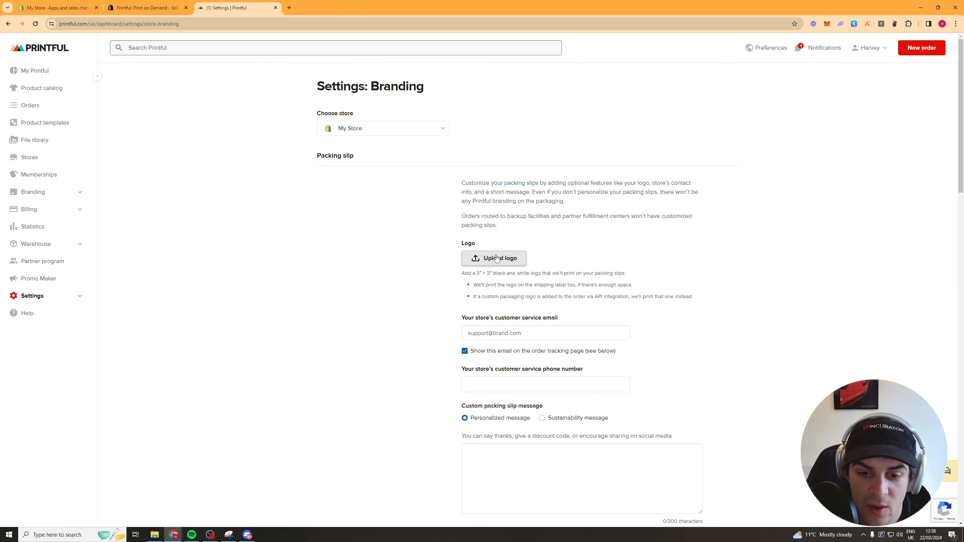
scroll(495, 259, "down", 1)
scroll(496, 258, "down", 1)
left_click(567, 253)
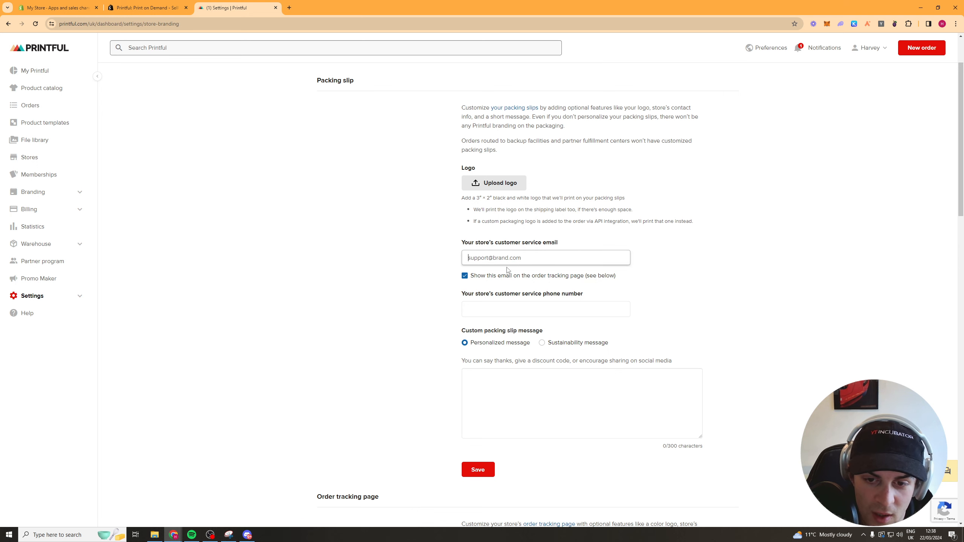
scroll(507, 270, "down", 1)
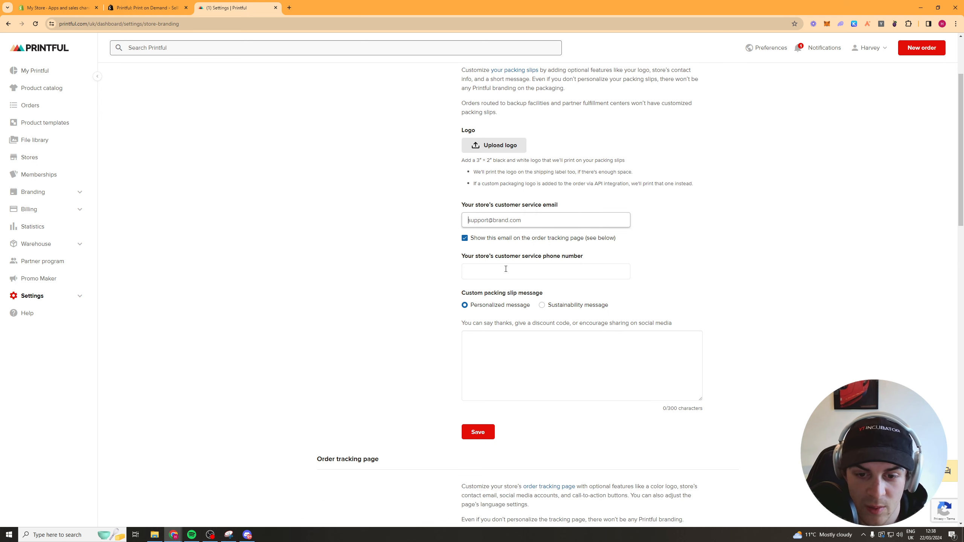
scroll(506, 269, "down", 1)
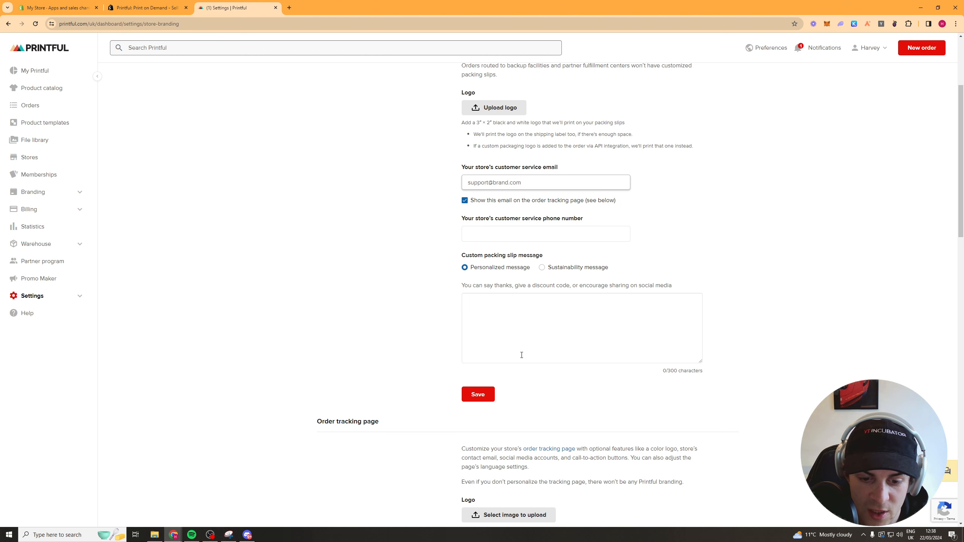
- Examine the order tracking page settings for logo, social media accounts, call-to-action button and language preferences
scroll(522, 355, "down", 6)
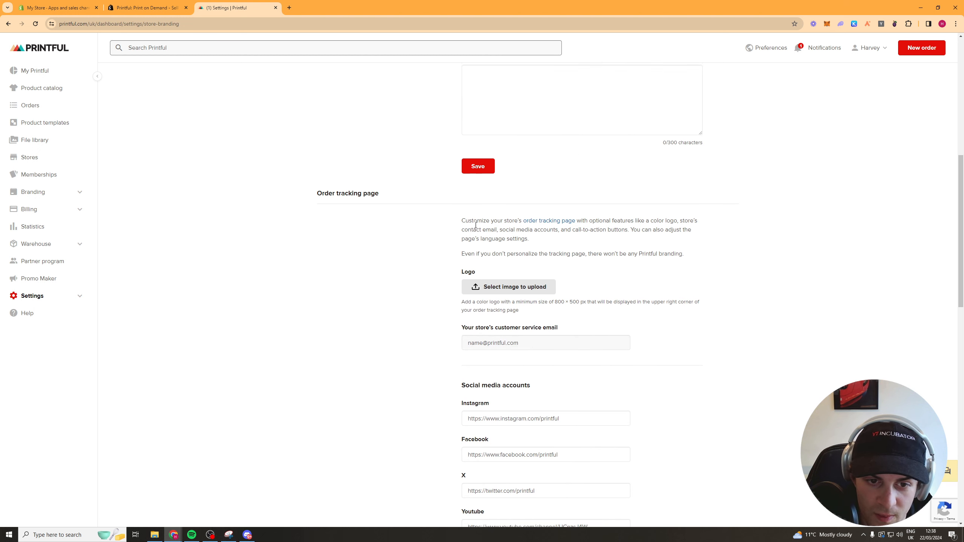
scroll(476, 225, "up", 4)
scroll(512, 297, "down", 6)
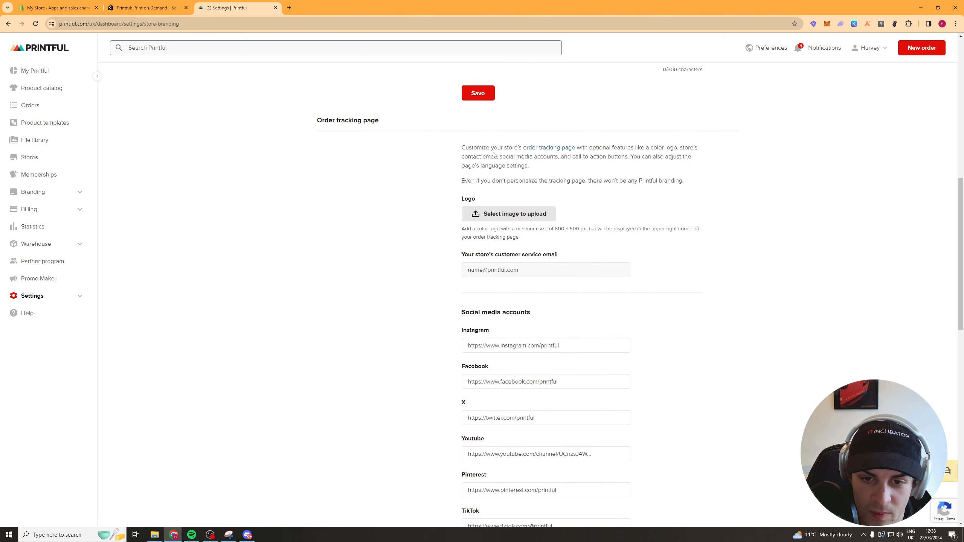
scroll(483, 229, "down", 2)
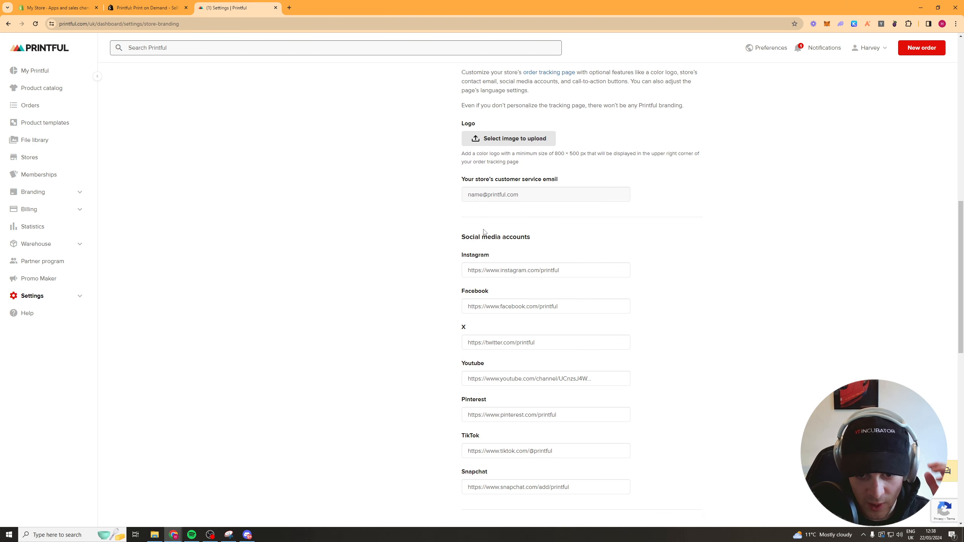
scroll(484, 231, "down", 9)
scroll(451, 231, "up", 1)
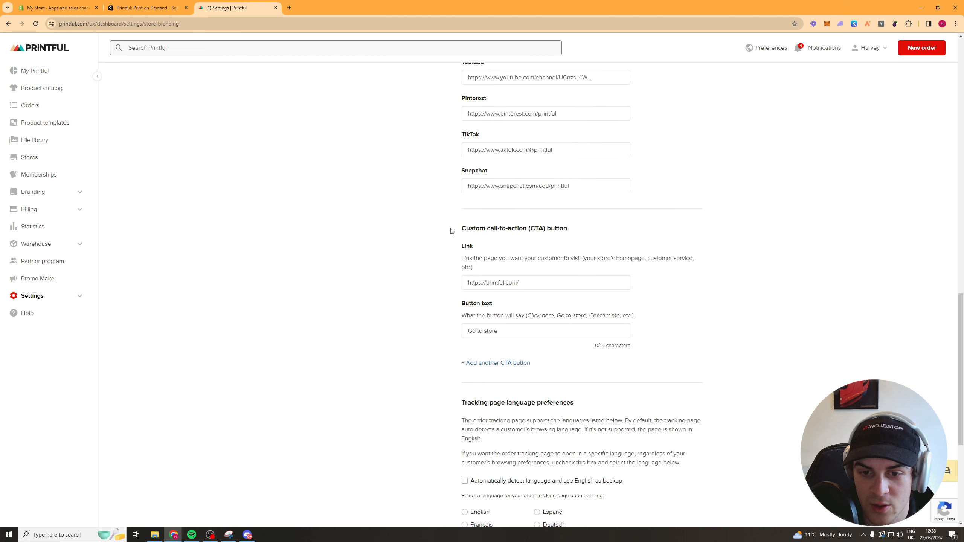
scroll(504, 306, "down", 3)
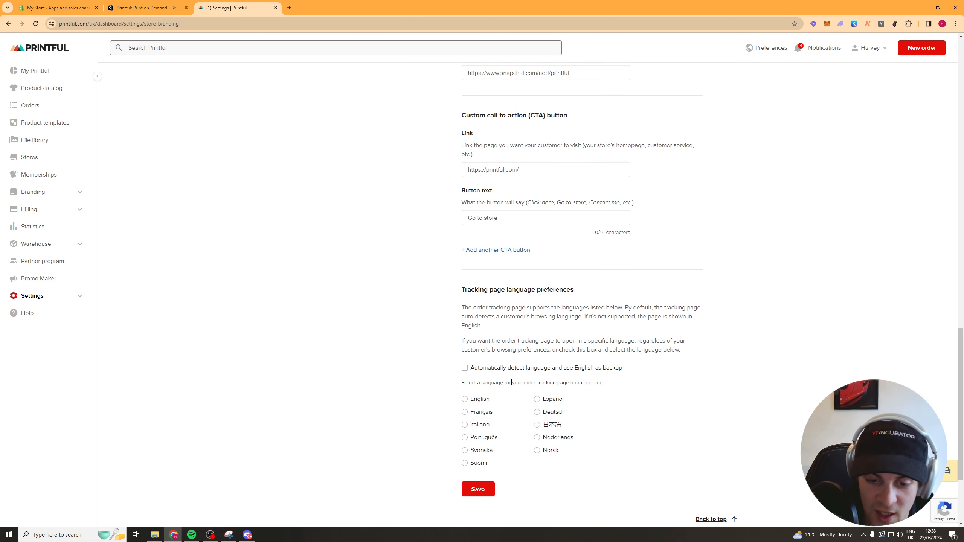
- Set the order tracking page language to English and save the tracking page settings
scroll(482, 368, "down", 3)
left_click(488, 362)
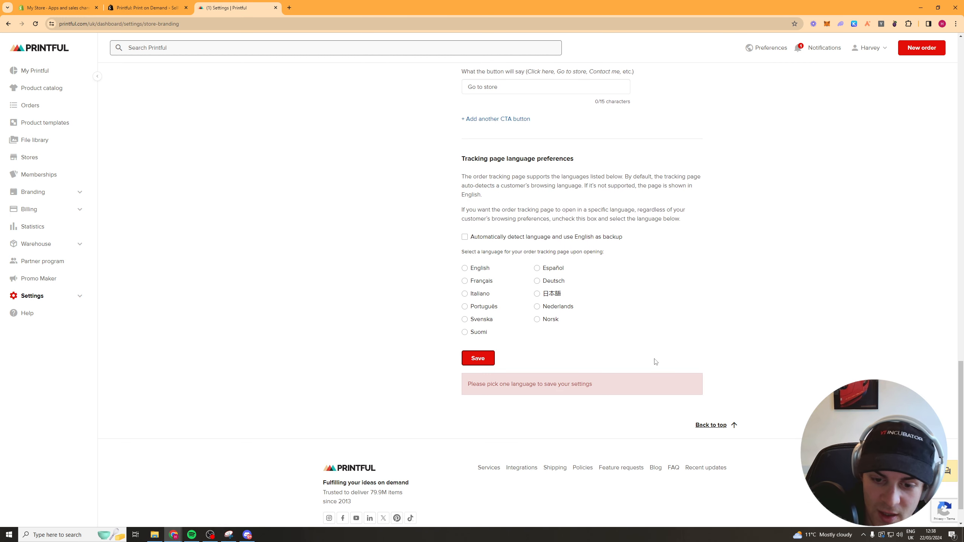
left_click(477, 270)
left_click(487, 360)
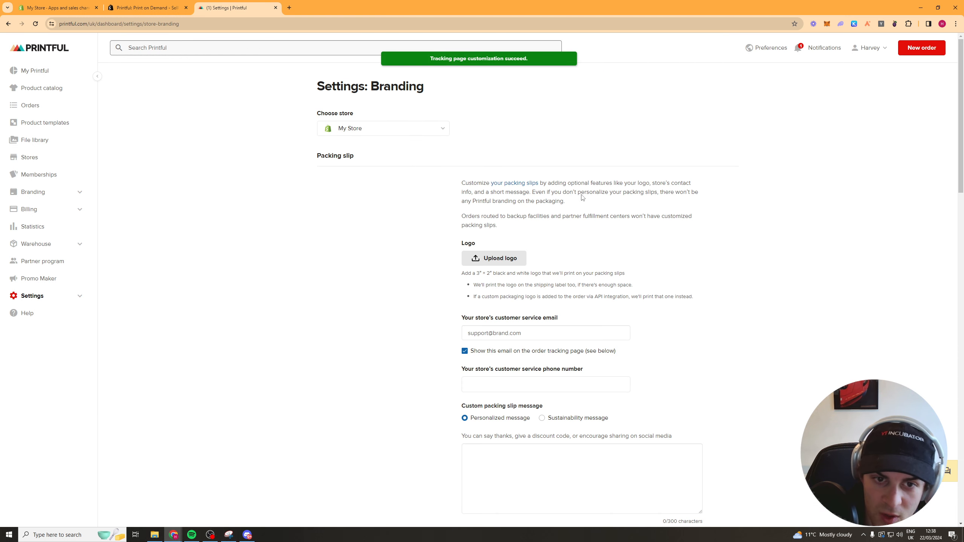
- Check the available stores for the branding settings and open the order tracking page help article in a new tab
left_click(414, 133)
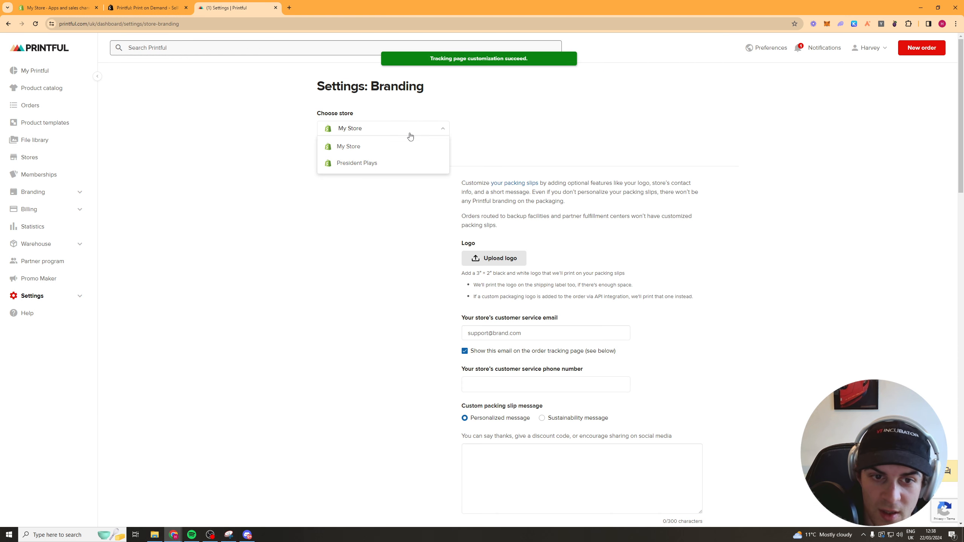
left_click(558, 136)
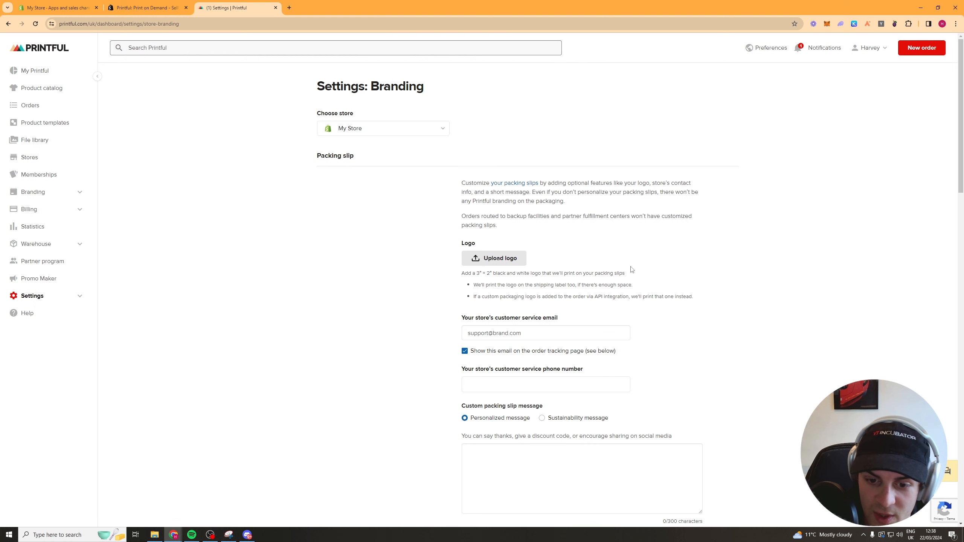
scroll(783, 187, "down", 8)
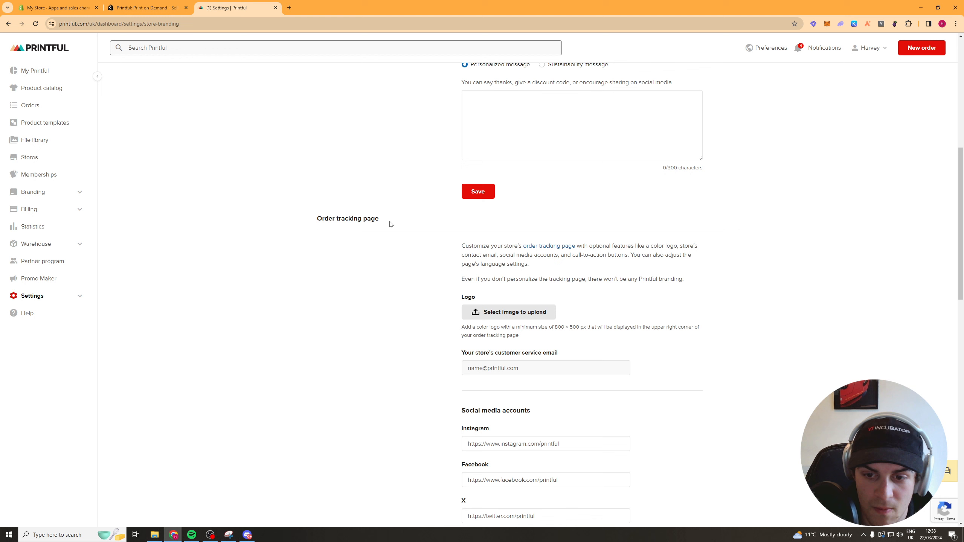
right_click(540, 246)
left_click(551, 253)
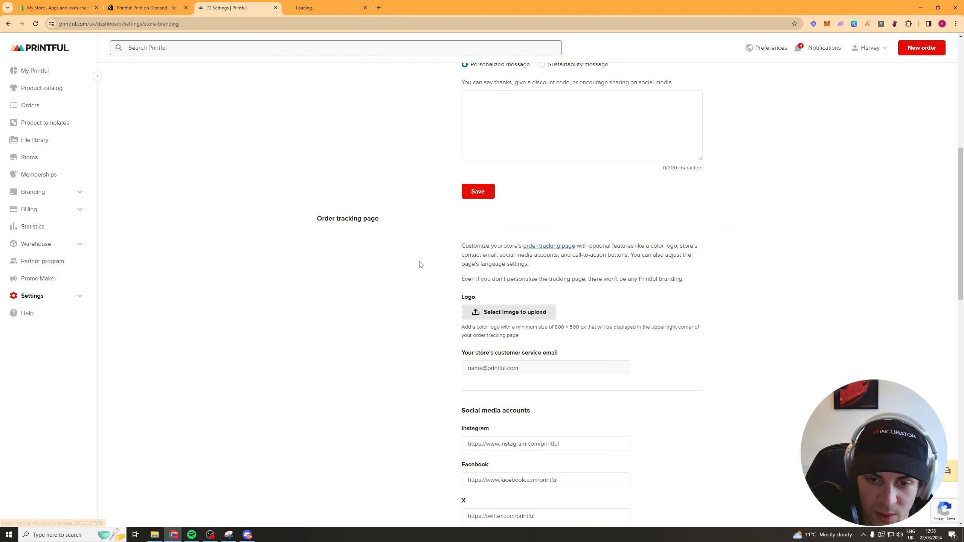
scroll(415, 258, "down", 15)
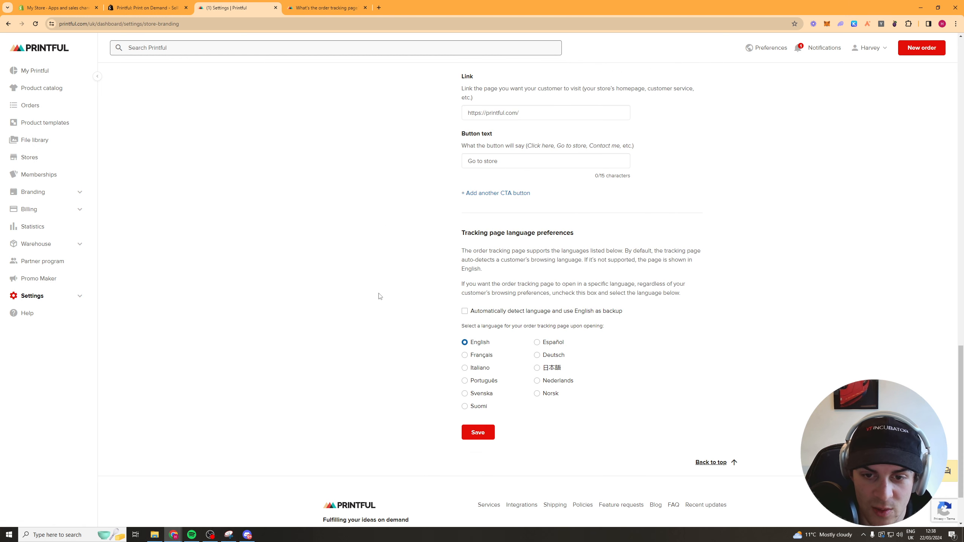
scroll(379, 296, "up", 20)
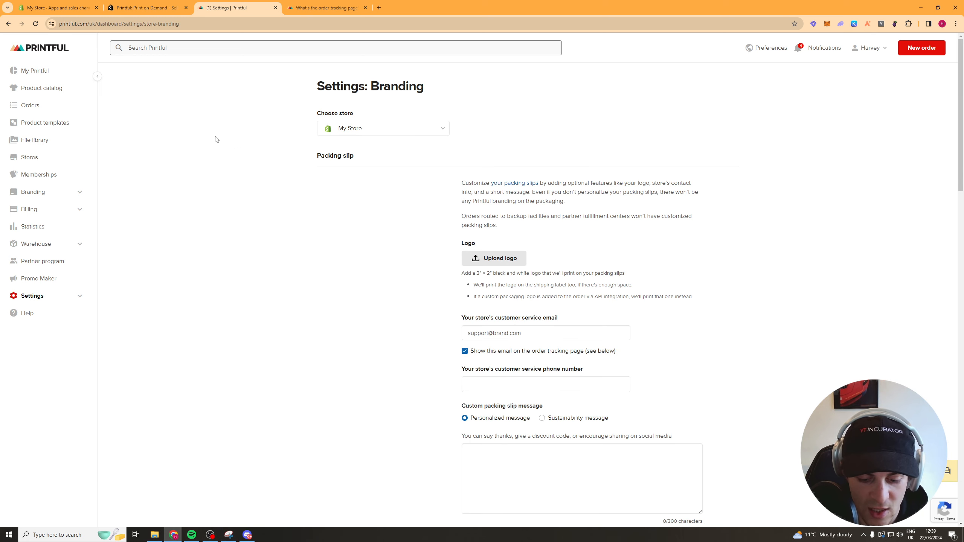
- Return to the Branding options and review the packing slip customization setup
left_click(8, 24)
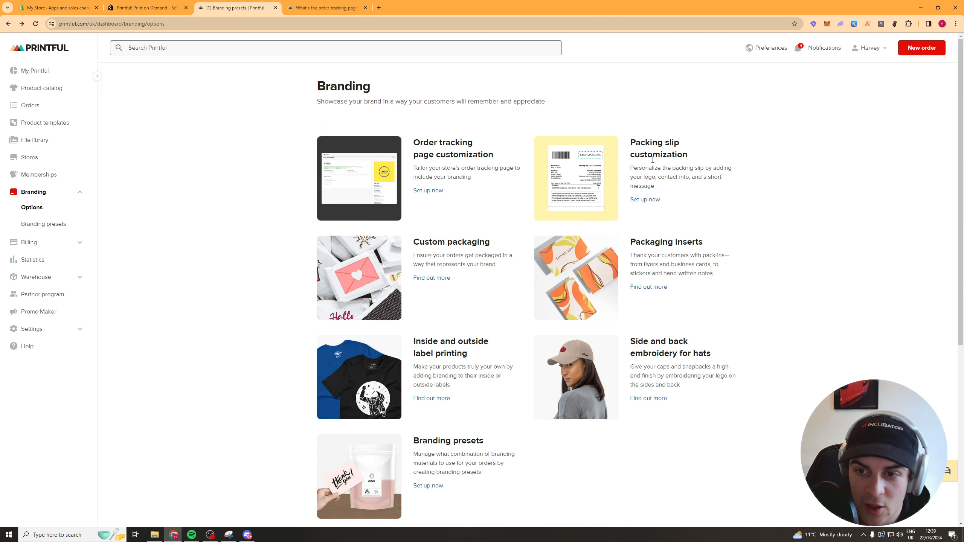
left_click(644, 205)
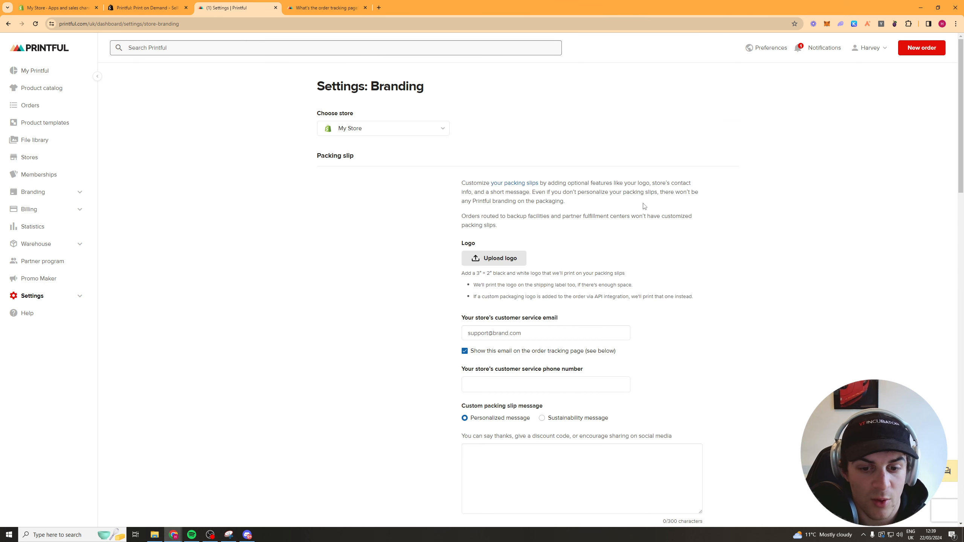
scroll(644, 206, "down", 20)
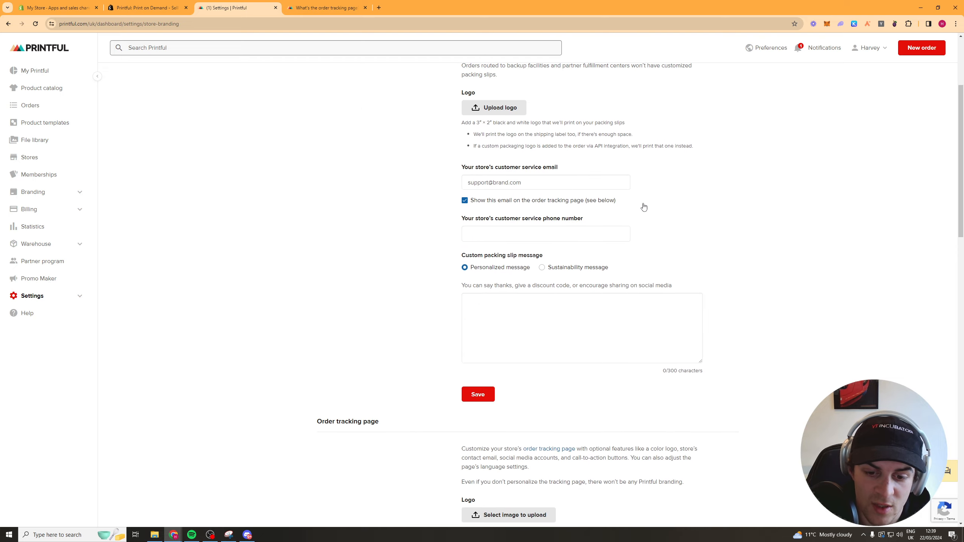
scroll(441, 308, "down", 5)
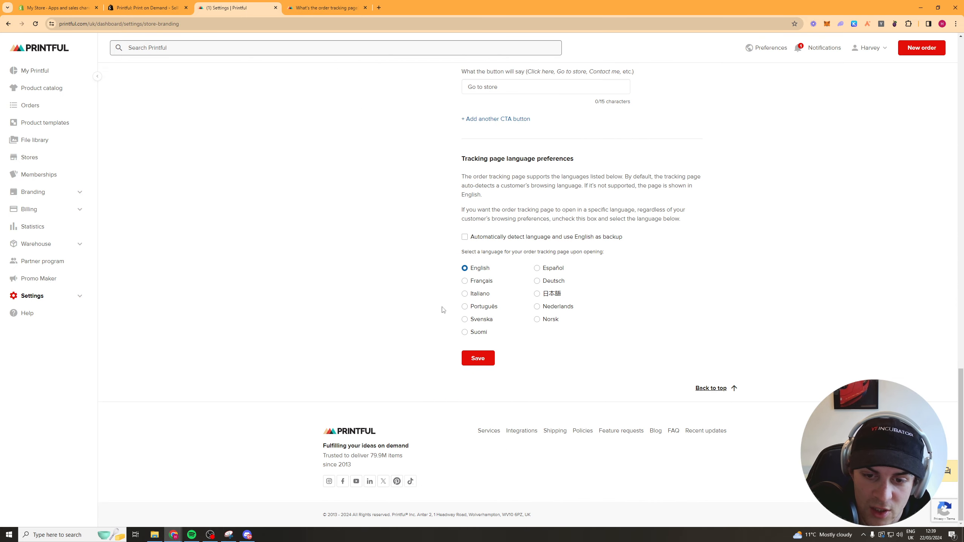
scroll(352, 198, "up", 20)
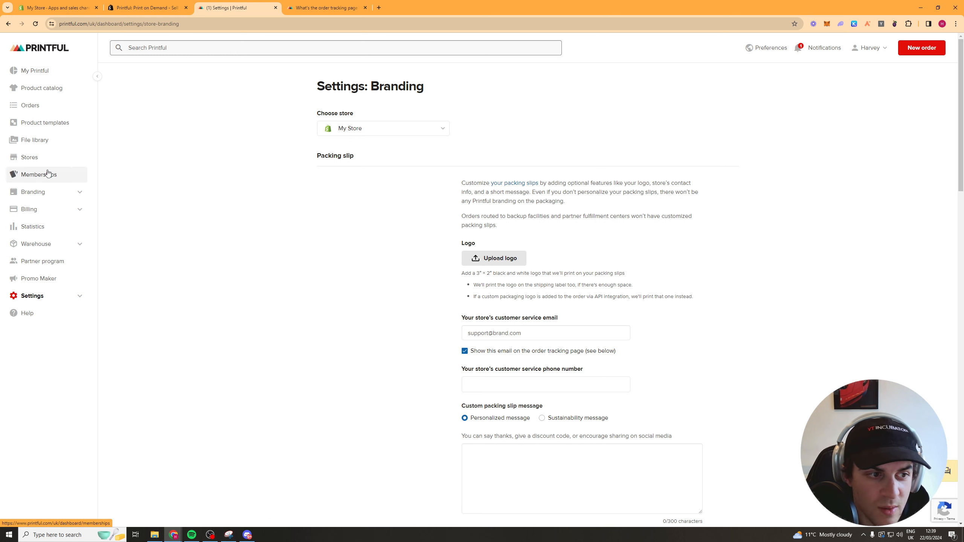
- Look through the Branding options, including custom packaging, packaging inserts, label printing, hat embroidery and branding presets
left_click(38, 192)
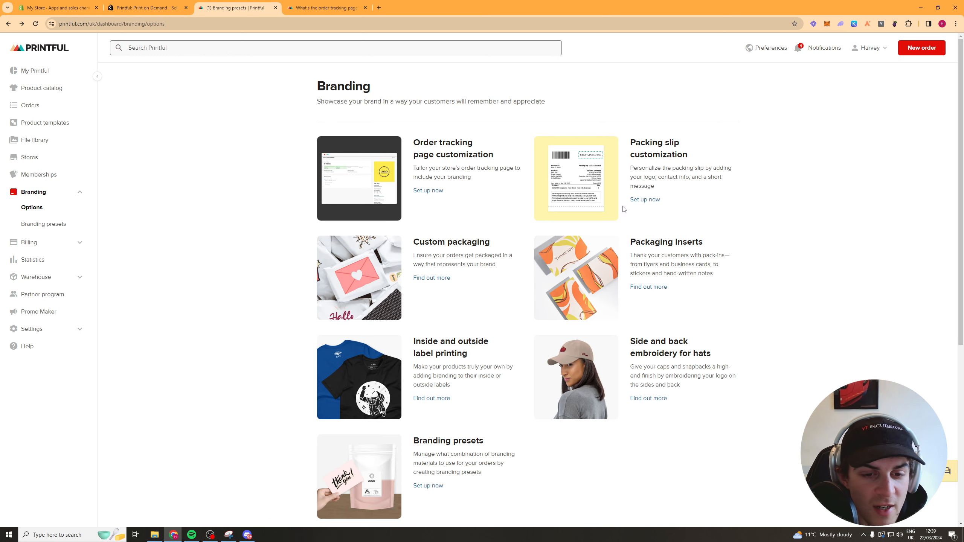
left_click_drag(426, 243, 495, 265)
left_click_drag(645, 242, 687, 243)
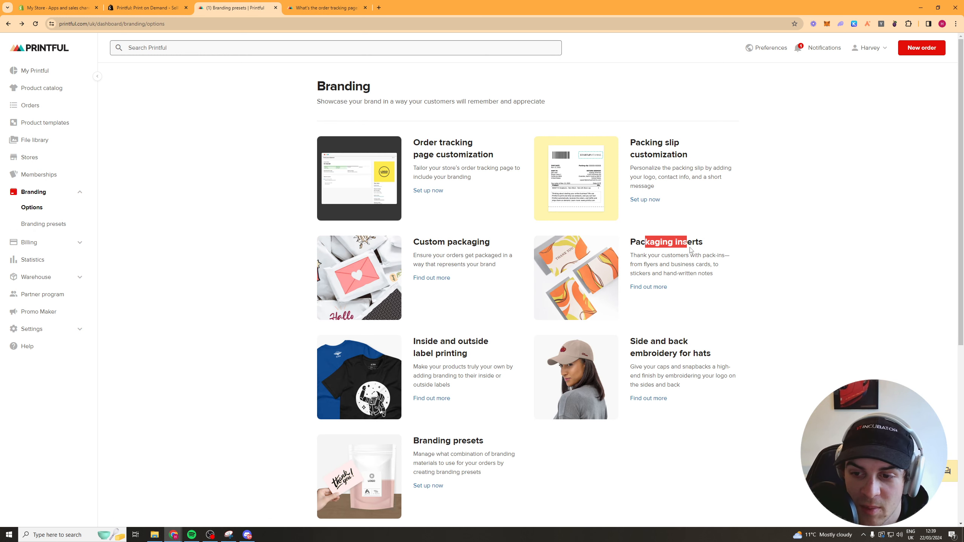
scroll(474, 367, "down", 2)
scroll(518, 336, "down", 6)
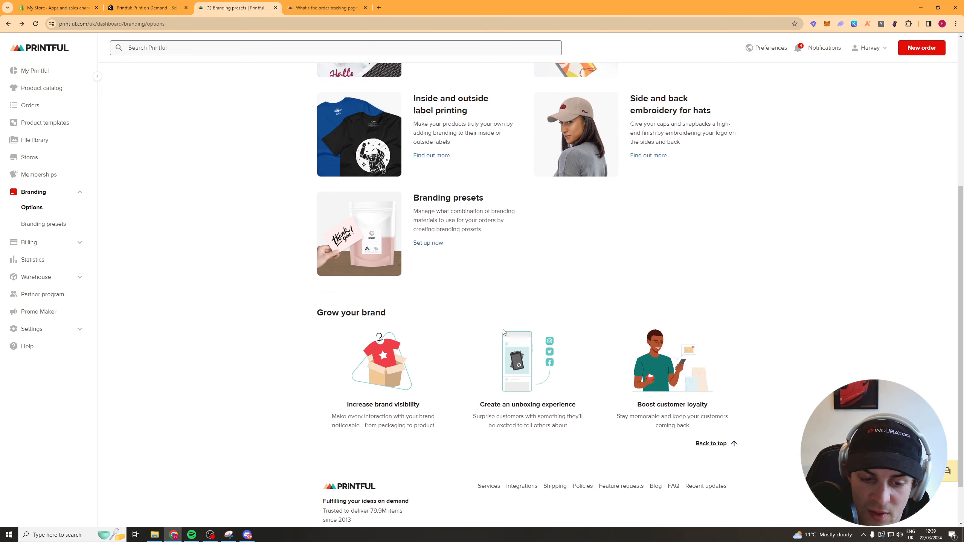
scroll(264, 228, "up", 4)
middle_click(264, 229)
scroll(264, 228, "up", 4)
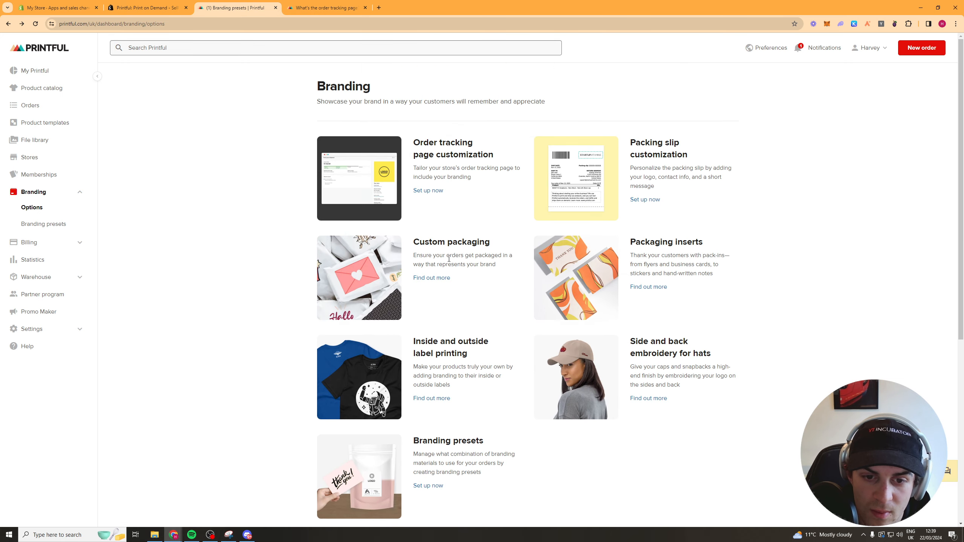
- Open the custom packaging information in a new tab beside the Branding tab and review its benefits and sample designs
right_click(431, 279)
left_click(452, 287)
left_click_drag(398, 7, 332, 8)
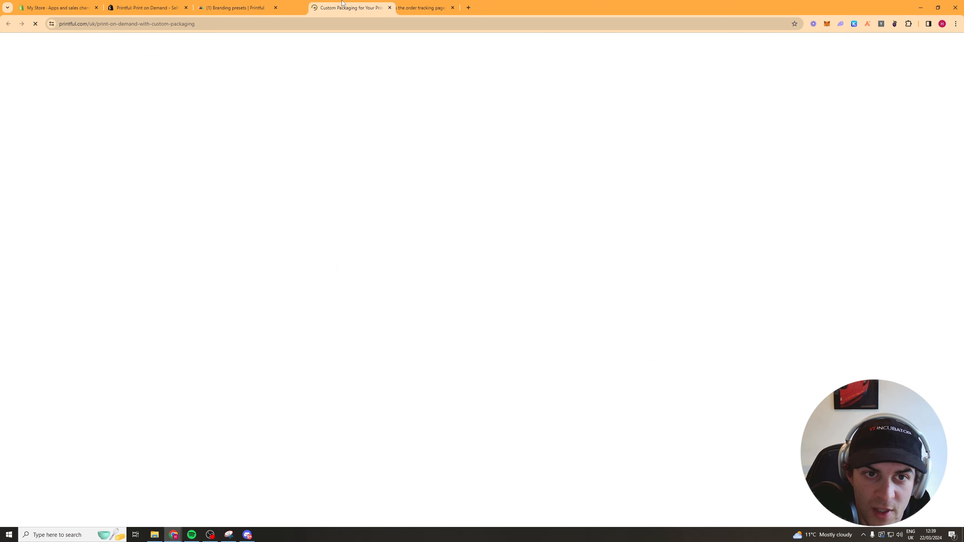
scroll(534, 327, "down", 10)
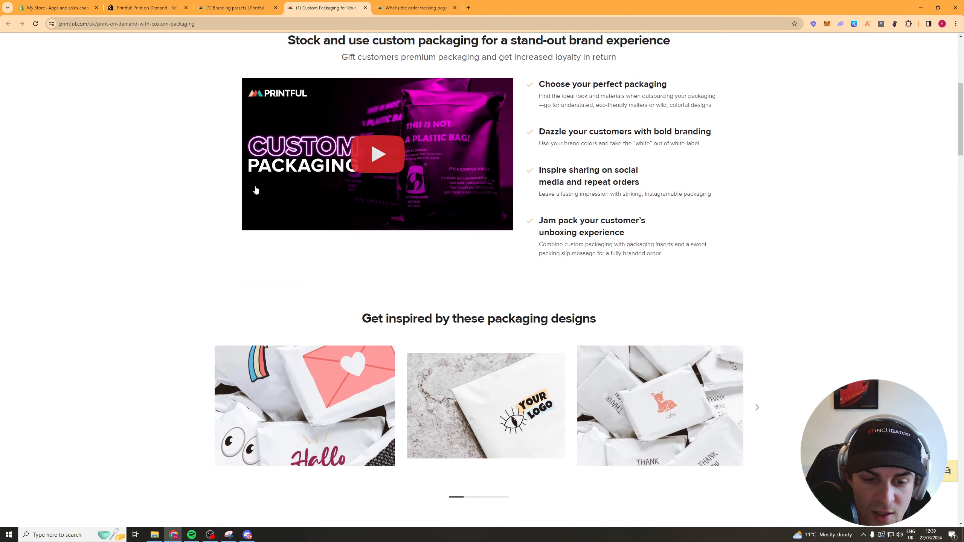
scroll(569, 288, "up", 15)
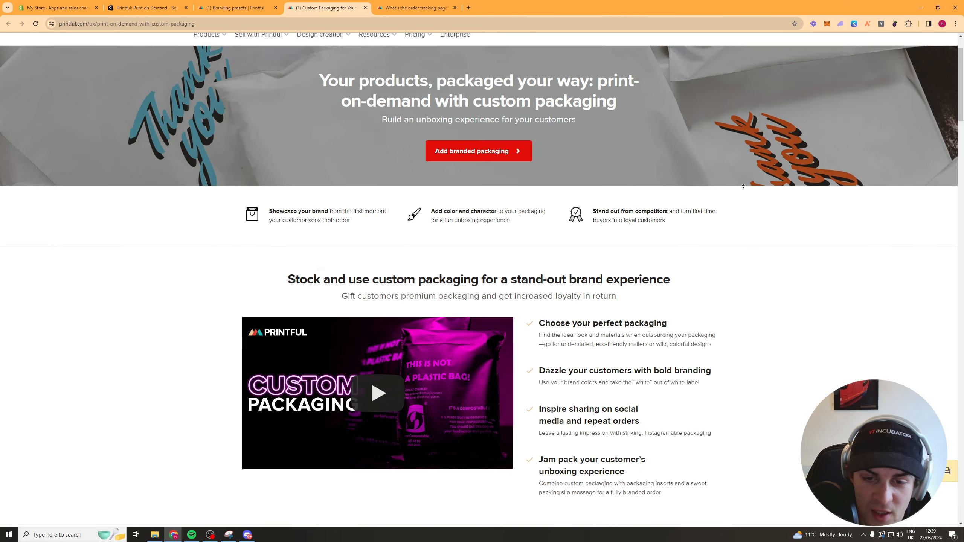
- Open the form for adding branded packaging and examine its item, storage and shipping dimension fields
left_click(517, 217)
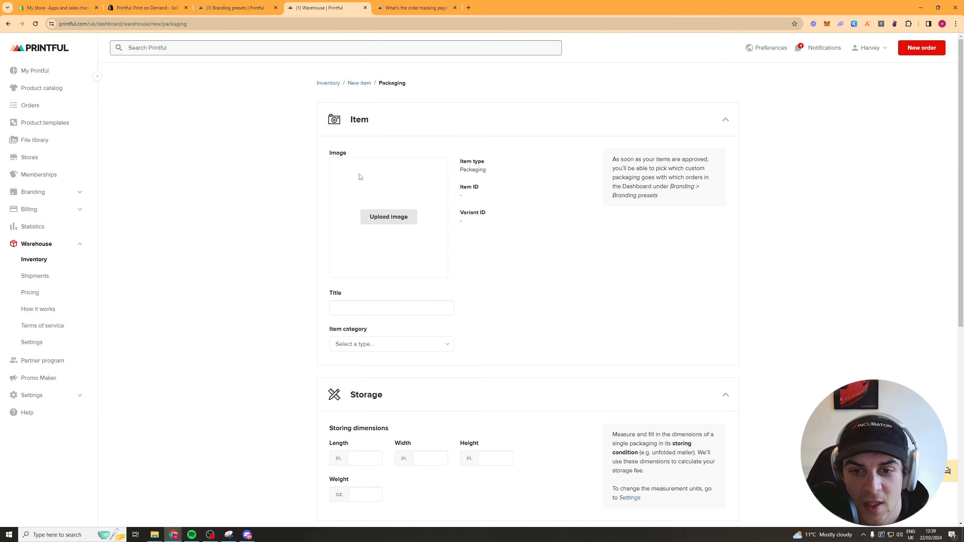
scroll(405, 243, "down", 9)
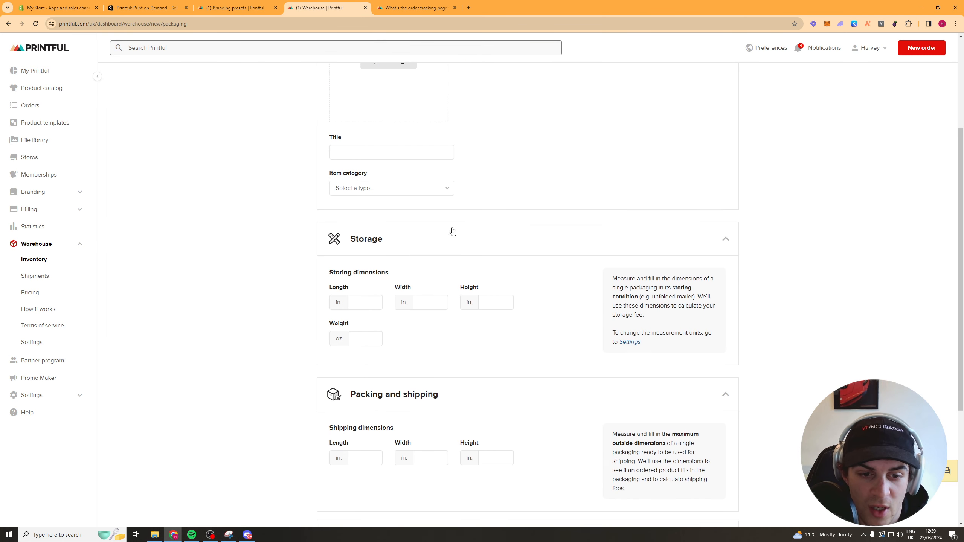
middle_click(731, 344)
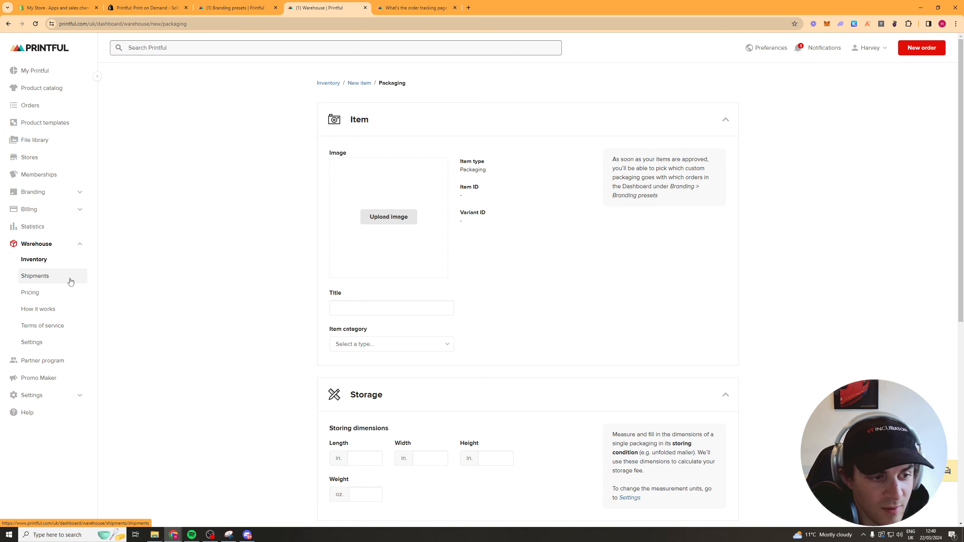
- Start the billing setup from the Printful dashboard and inspect the form for a new billing method
left_click(70, 281)
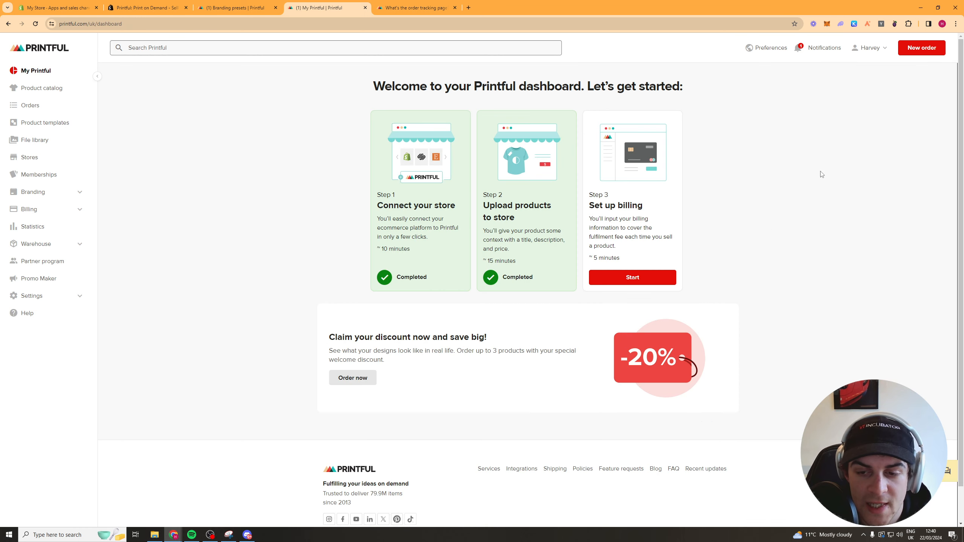
left_click(643, 275)
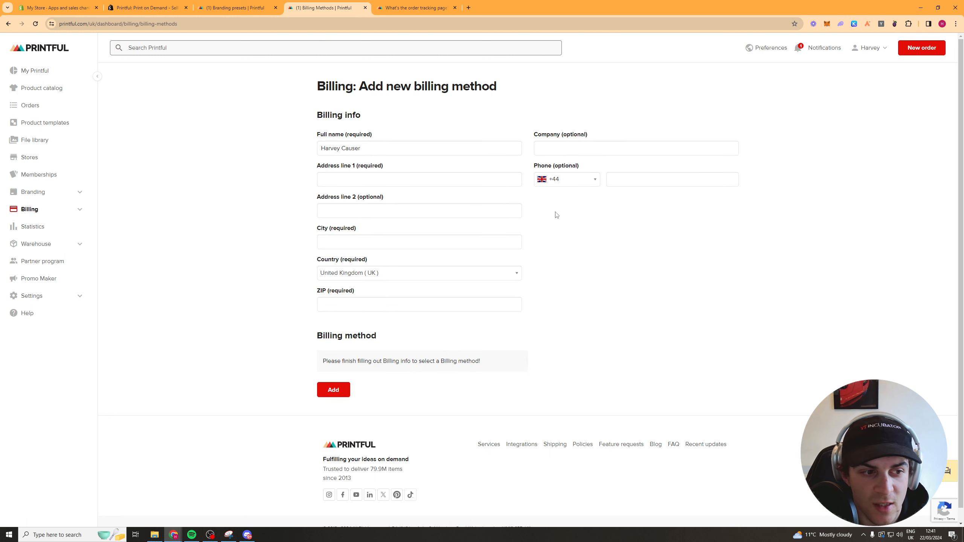
left_click(81, 209)
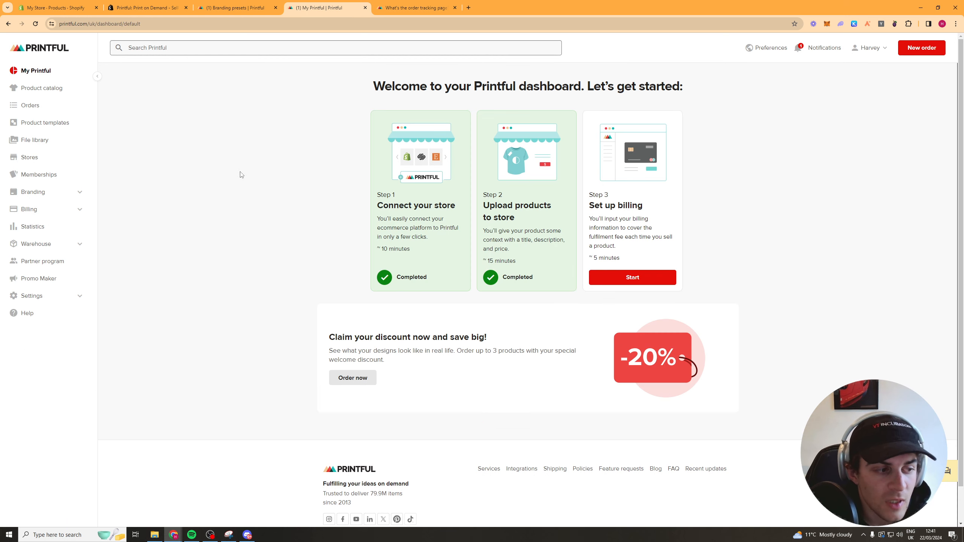
- Switch to the Shopify admin and review the Classic Tee product's description and size guide
left_click(56, 7)
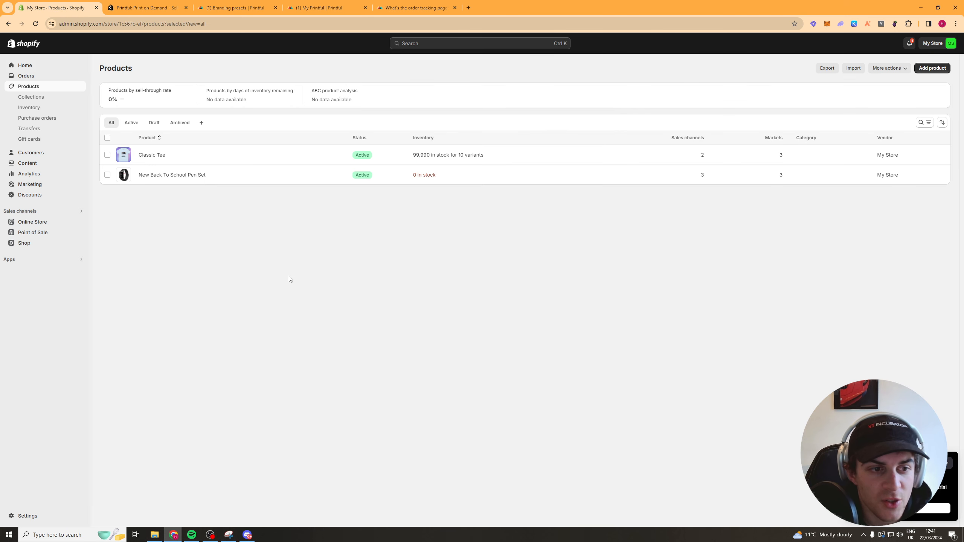
left_click(151, 155)
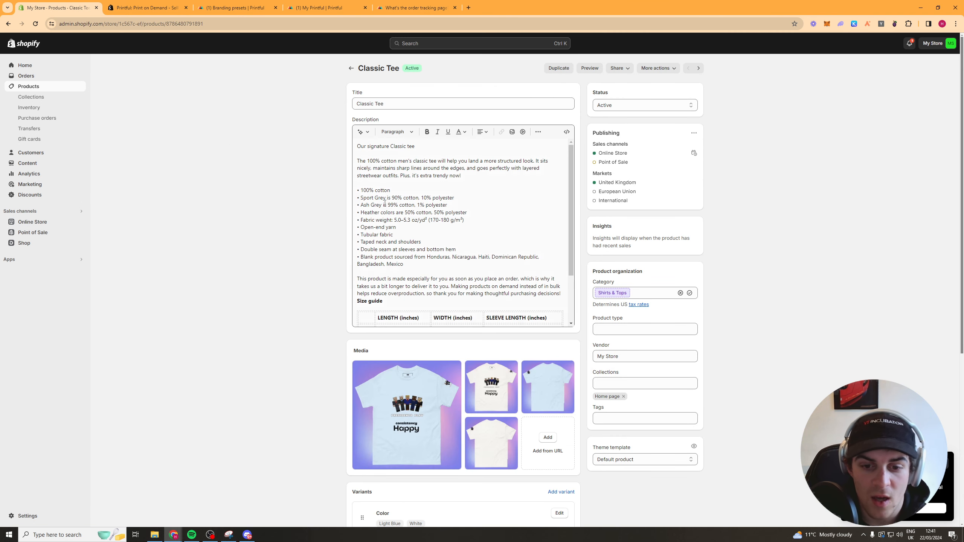
scroll(536, 312, "down", 3)
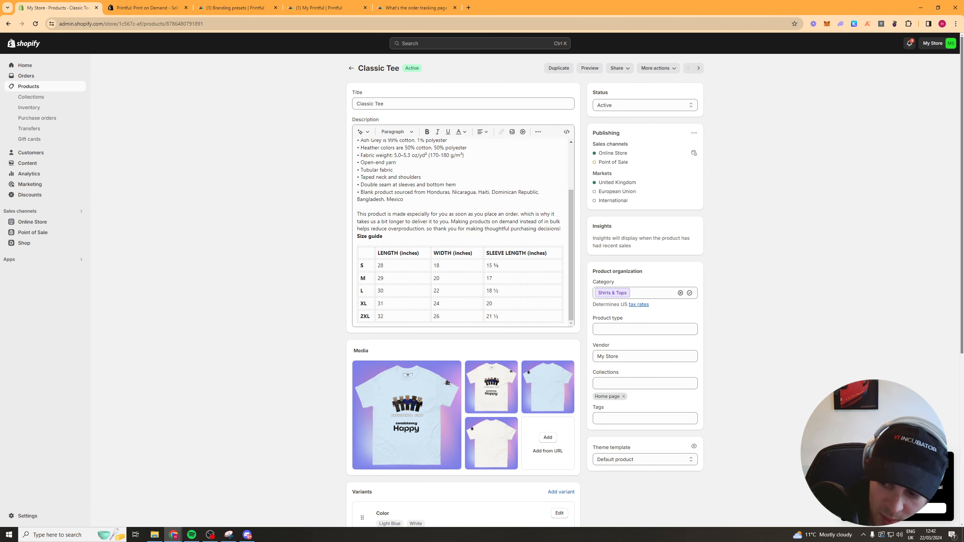
scroll(411, 223, "down", 5)
scroll(411, 223, "up", 5)
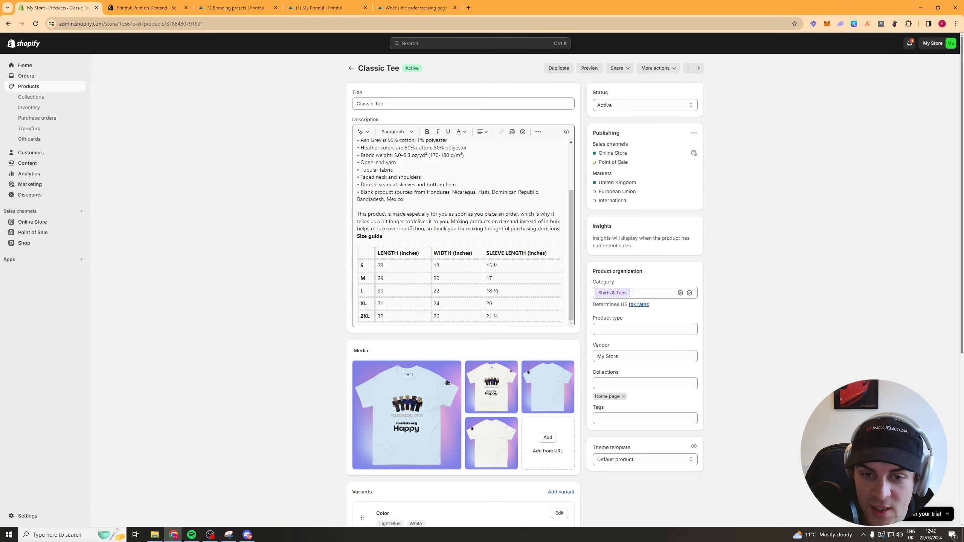
scroll(510, 217, "up", 3)
scroll(557, 187, "down", 4)
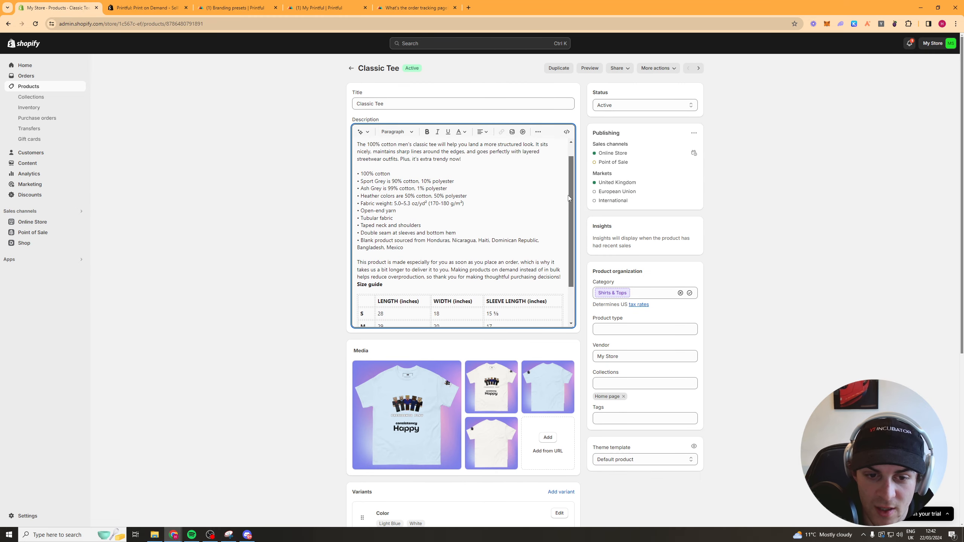
- Check the Classic Tee's media, variants and prices, and open the product's storefront preview
scroll(311, 253, "down", 4)
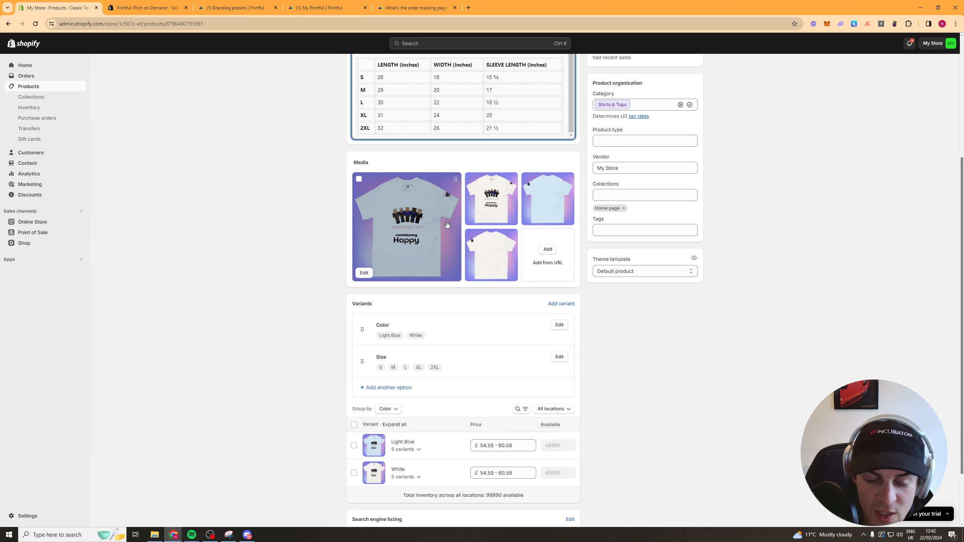
scroll(377, 271, "down", 2)
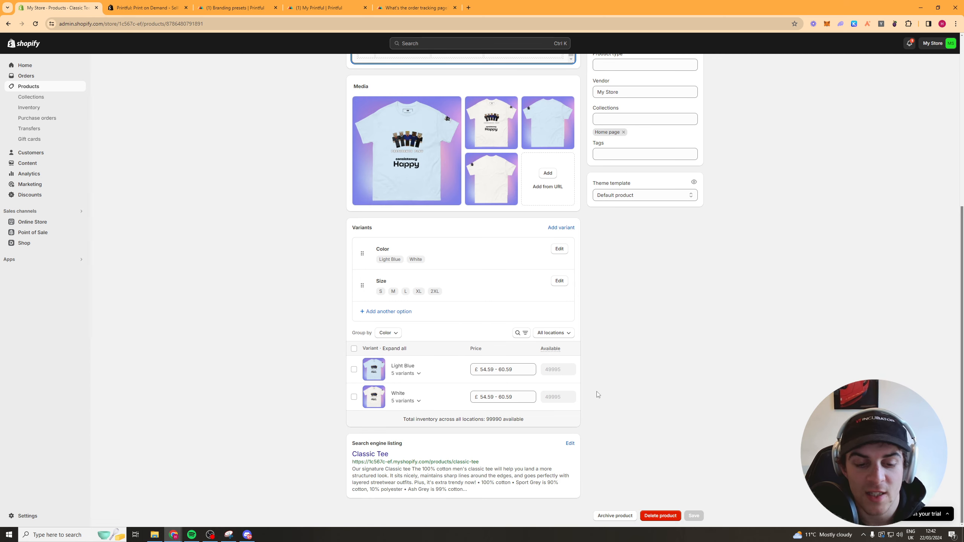
scroll(725, 364, "up", 7)
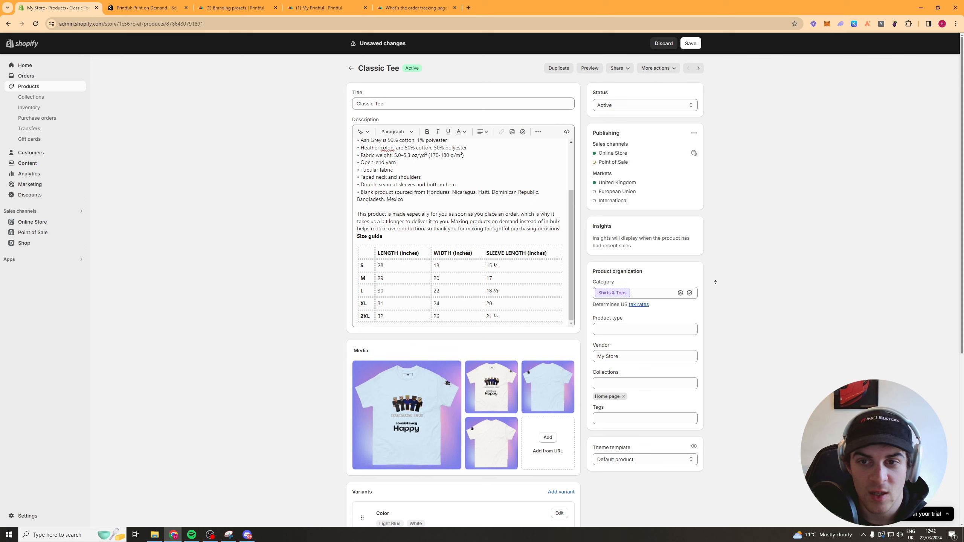
left_click(589, 69)
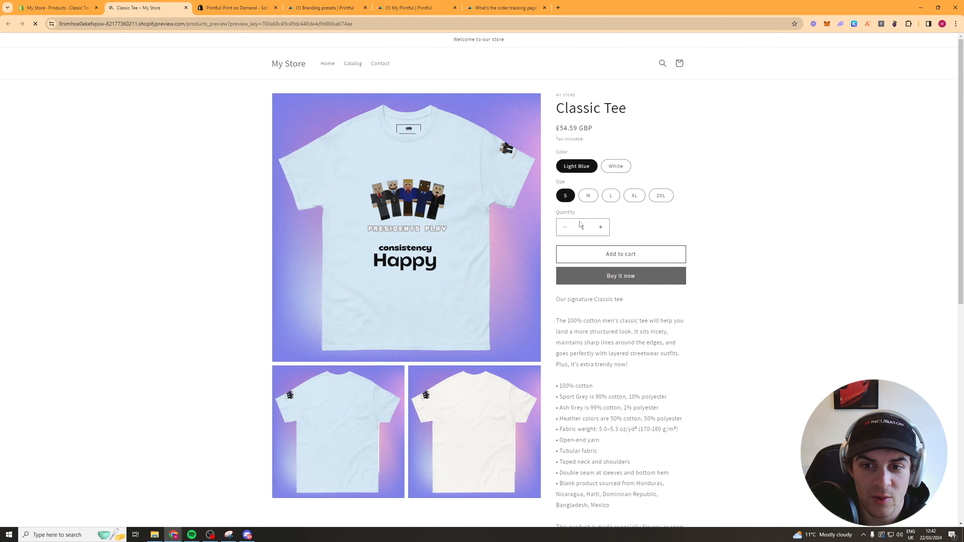
- Preview the Classic Tee in White, return it to Light Blue, and try size M before reselecting S
left_click(615, 166)
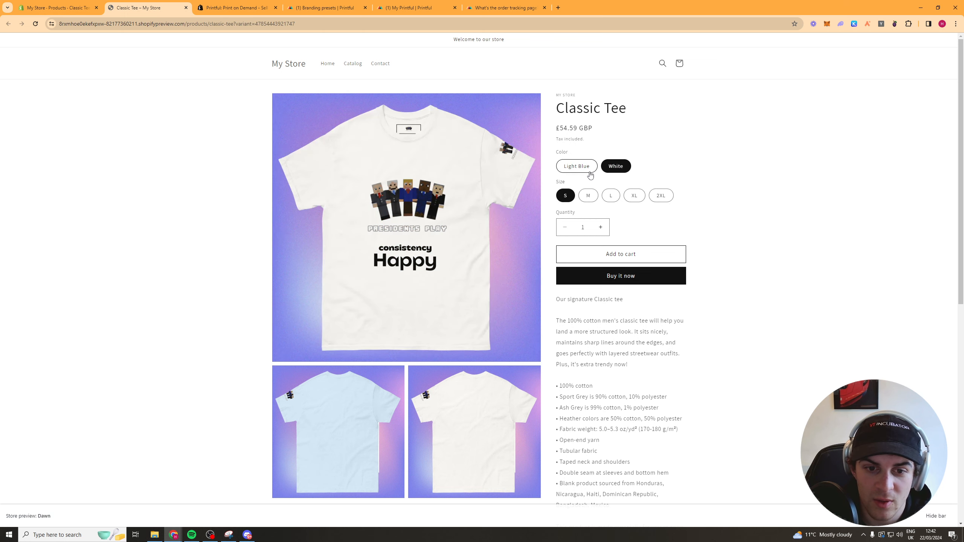
left_click(582, 167)
left_click(583, 195)
left_click(565, 195)
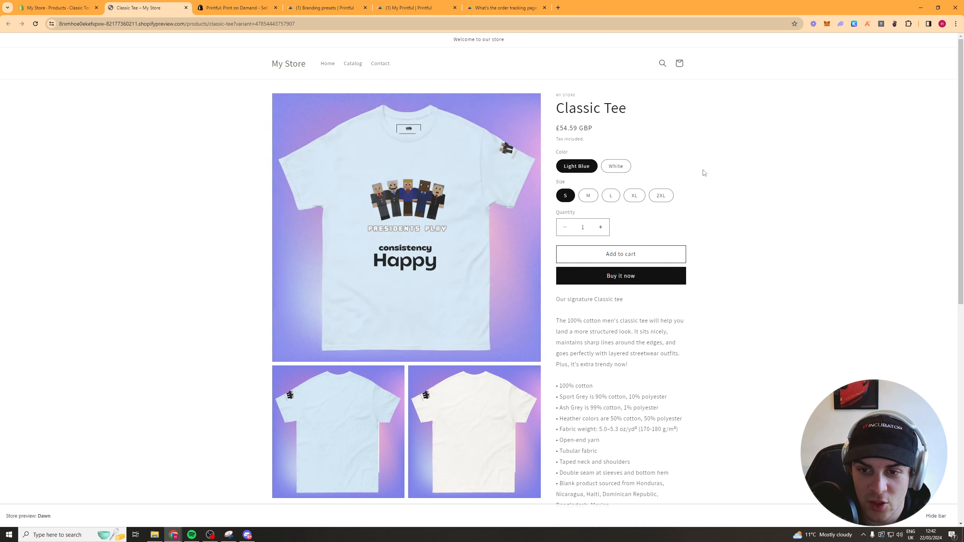
- Review the Classic Tee's storefront images, description and size guide in the product preview
scroll(754, 196, "down", 10)
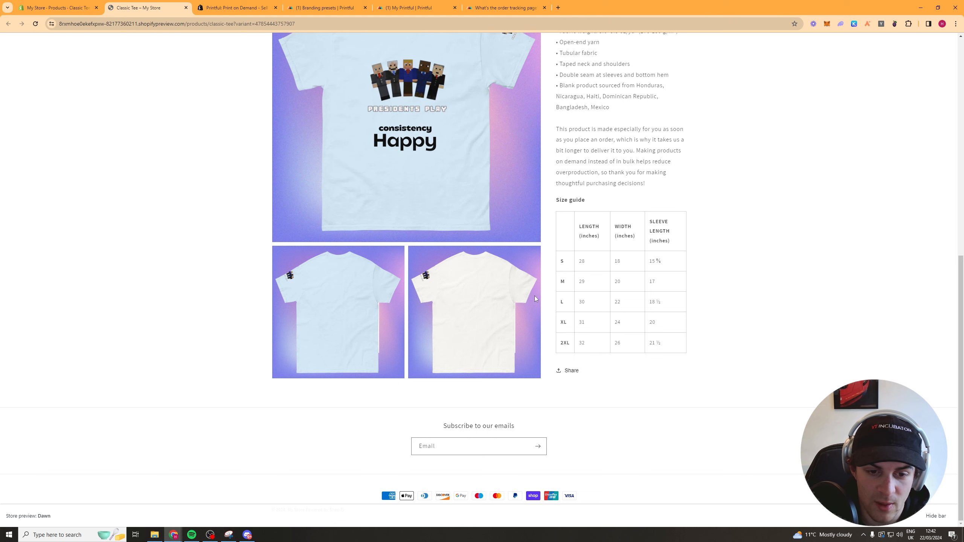
scroll(753, 288, "up", 10)
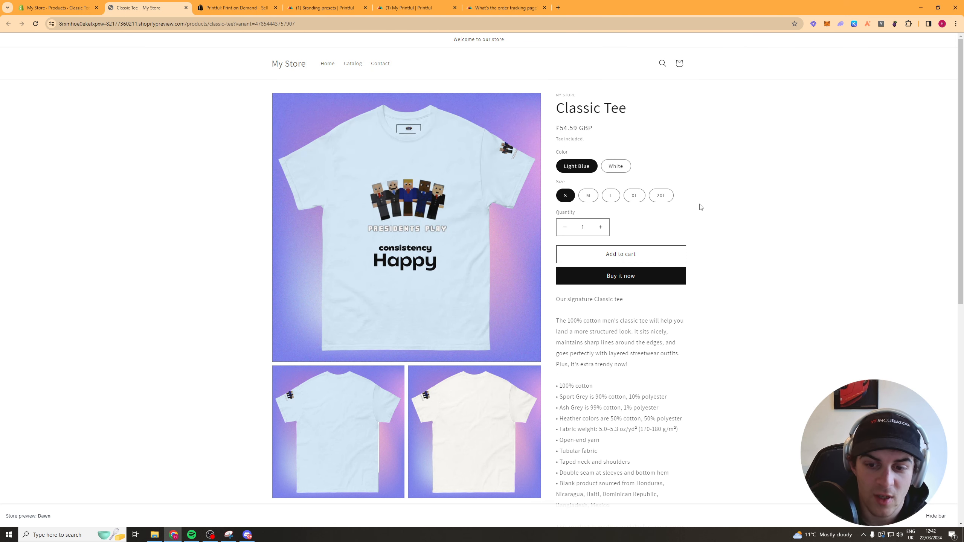
scroll(723, 274, "down", 3)
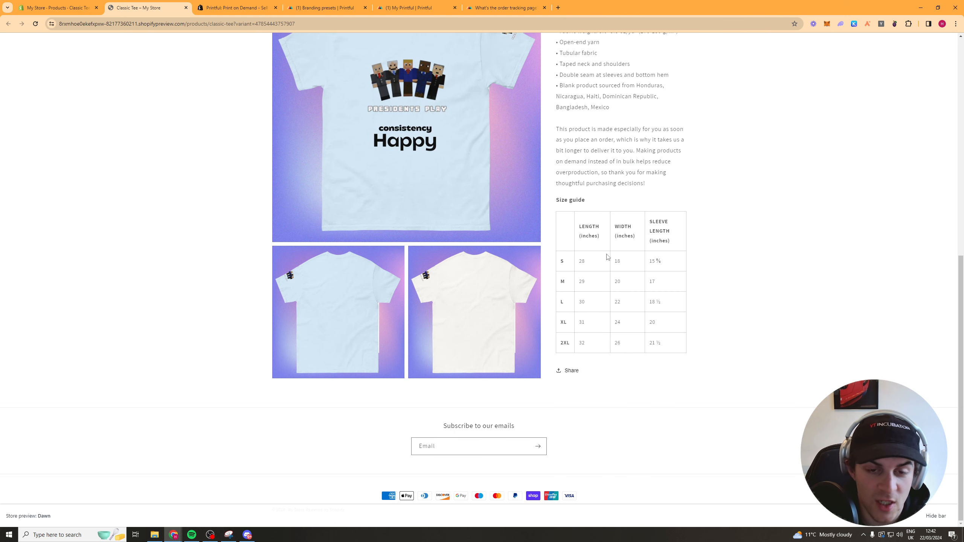
scroll(682, 181, "up", 10)
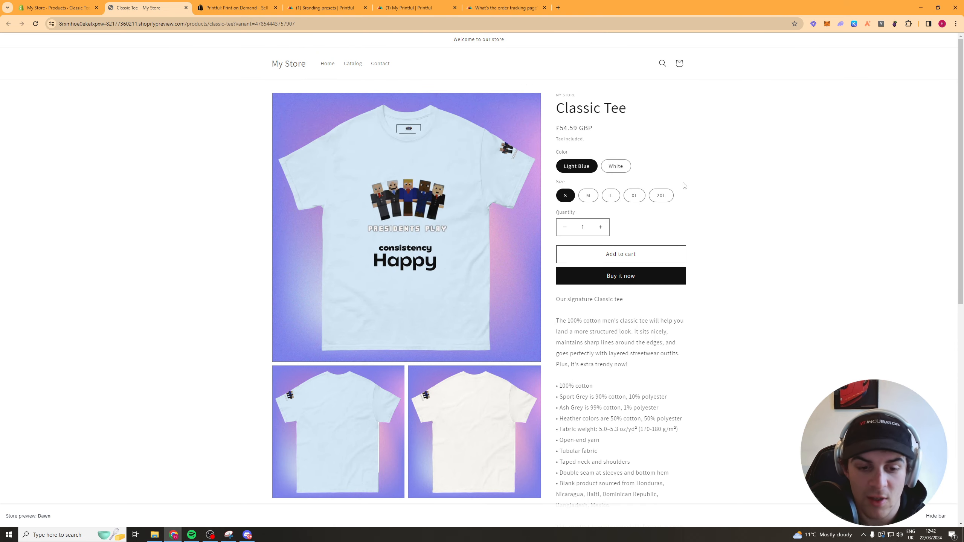
- Switch to the Printful dashboard and examine the Orders page, including its order options and FAQ
left_click(327, 8)
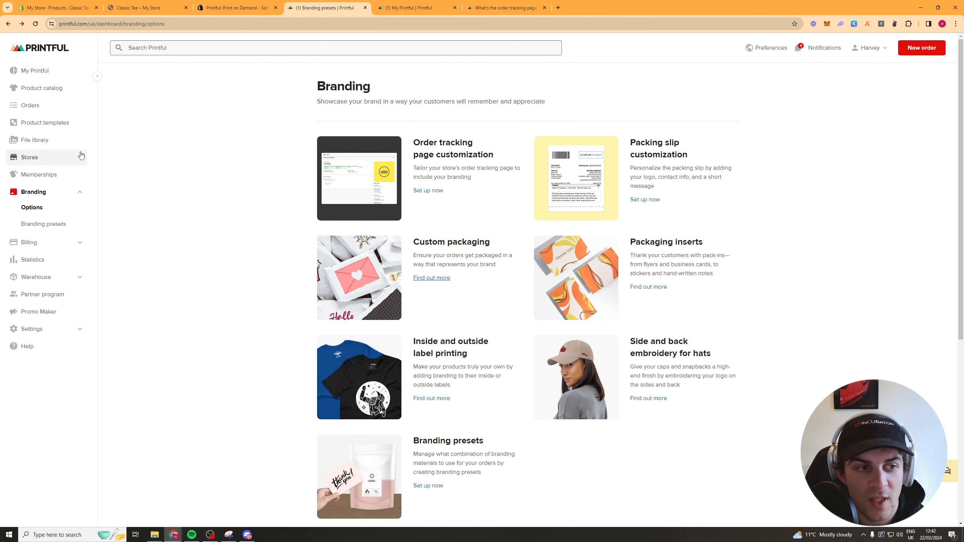
left_click(30, 104)
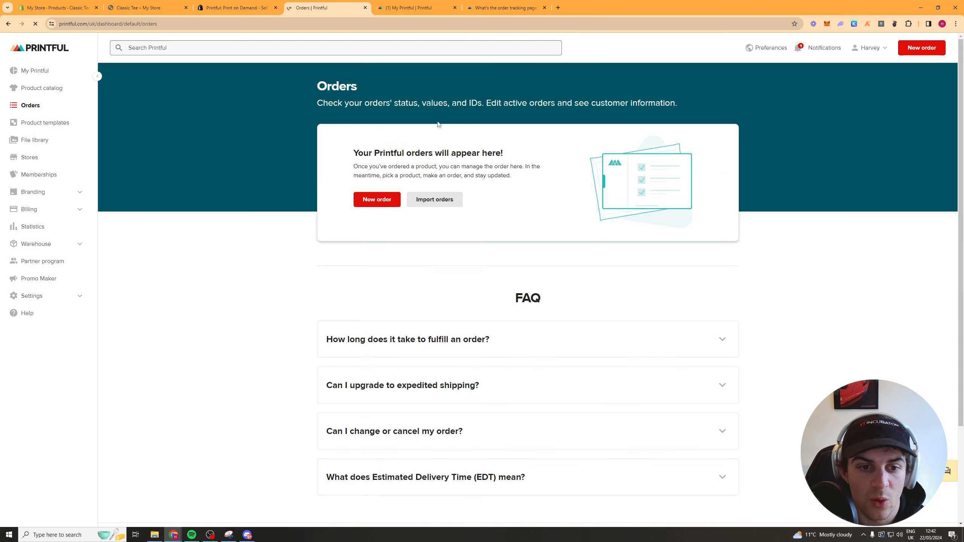
scroll(608, 279, "down", 2)
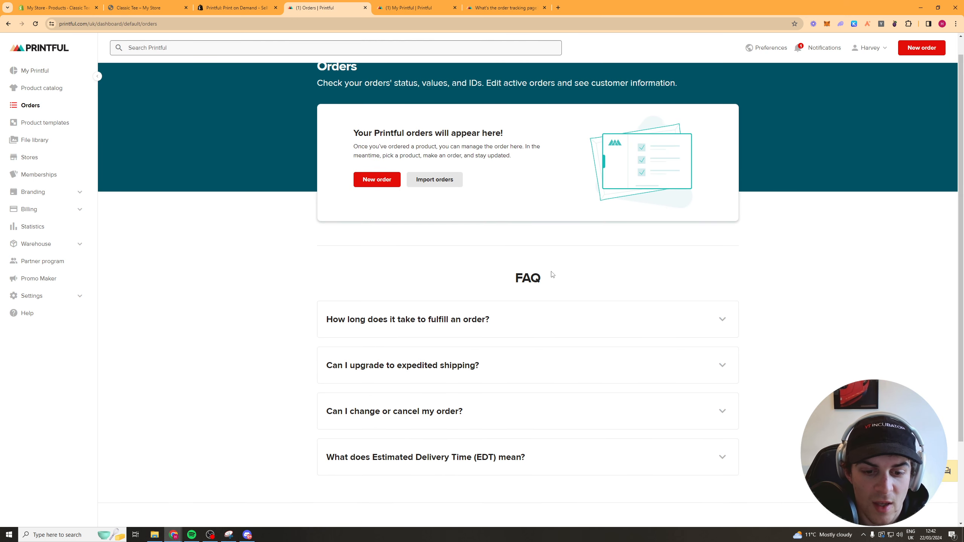
scroll(523, 220, "up", 1)
scroll(478, 254, "up", 1)
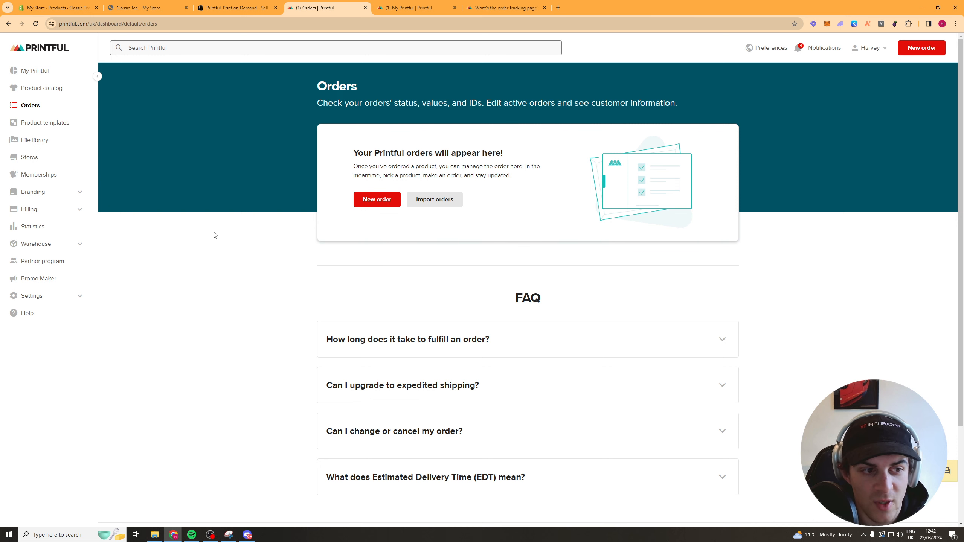
- Open Printful's Statistics page and choose My Store as the store for the statistics
left_click(47, 227)
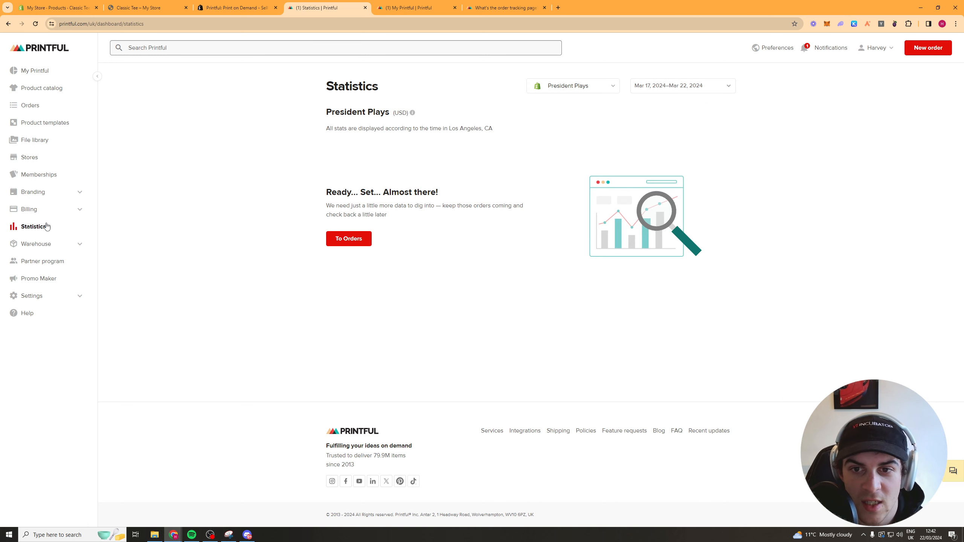
left_click(571, 86)
left_click(562, 121)
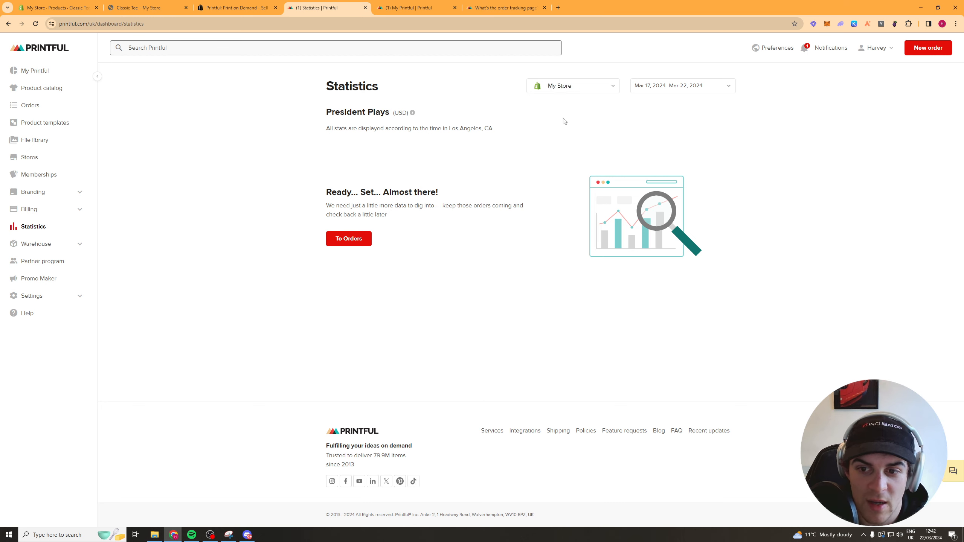